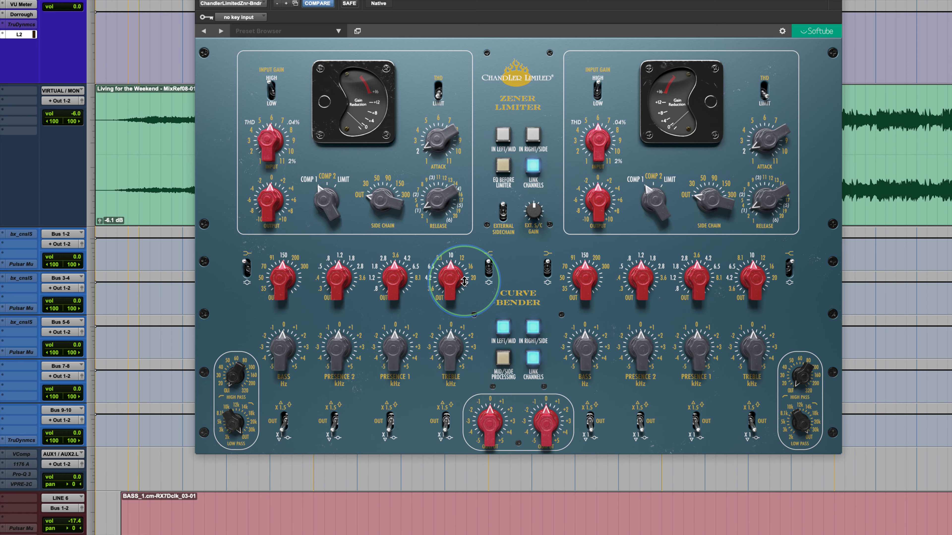
Try the Out position on the Curve Bender's bass multiplier switch and return it to X1.
mouse_move(285, 264)
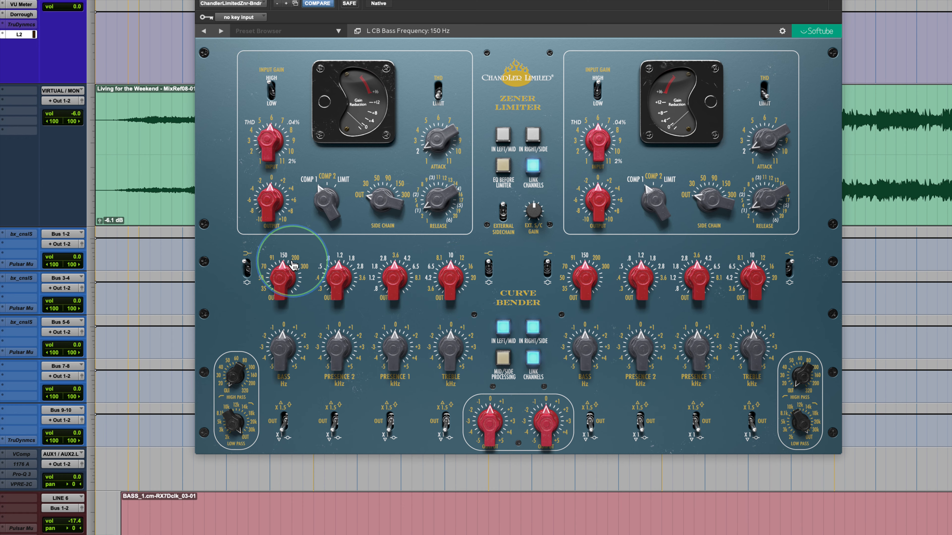
mouse_move(380, 272)
mouse_move(256, 281)
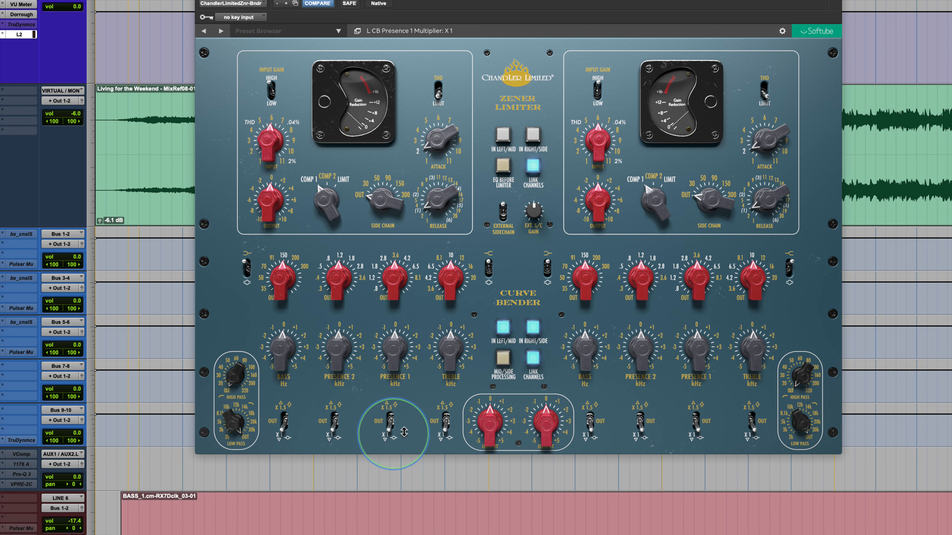
click(276, 424)
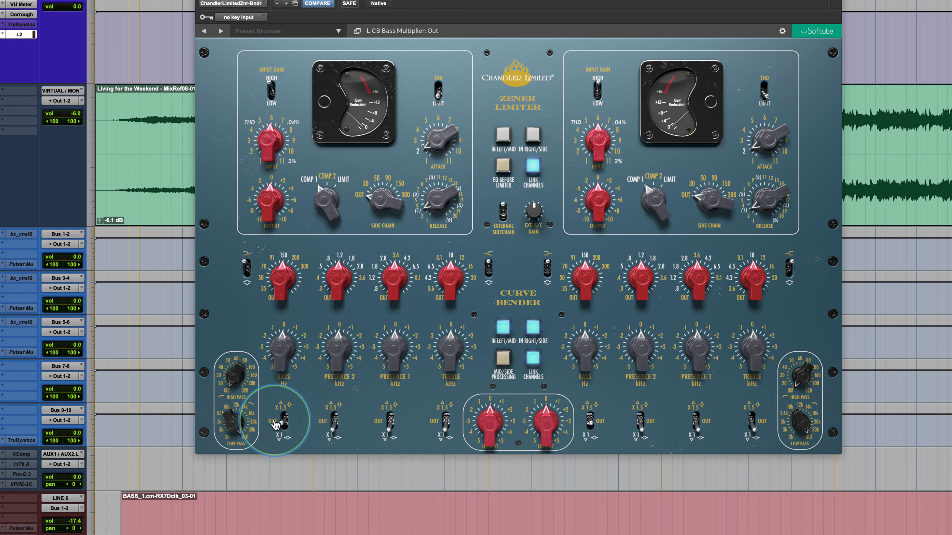
click(282, 427)
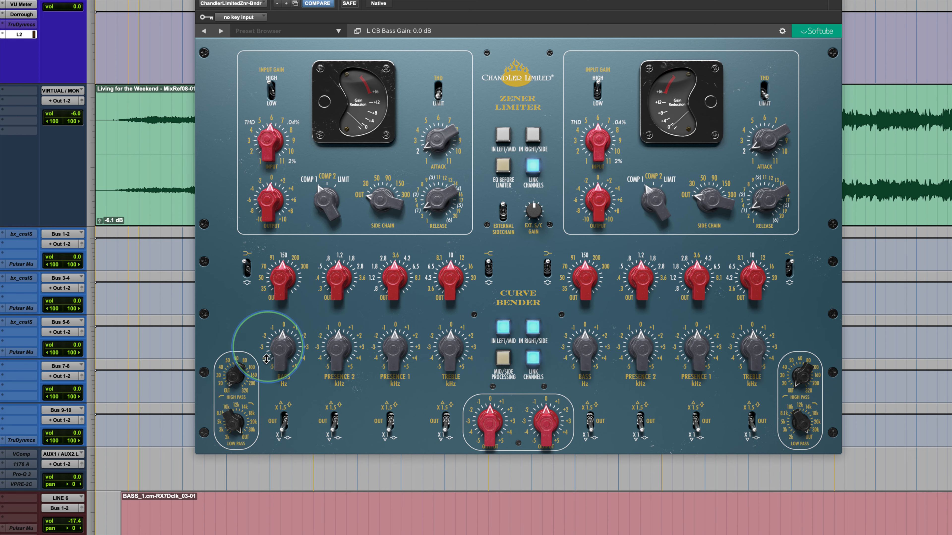
click(282, 427)
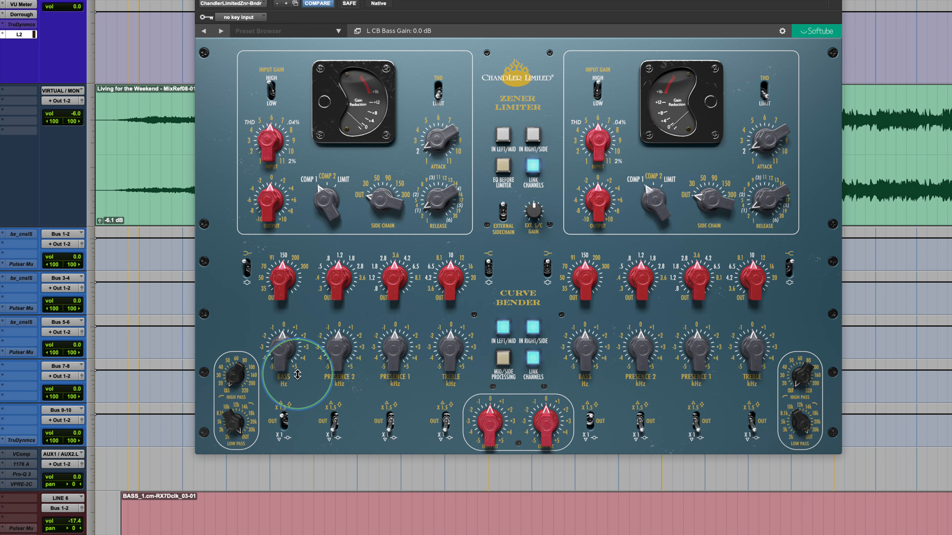
click(285, 414)
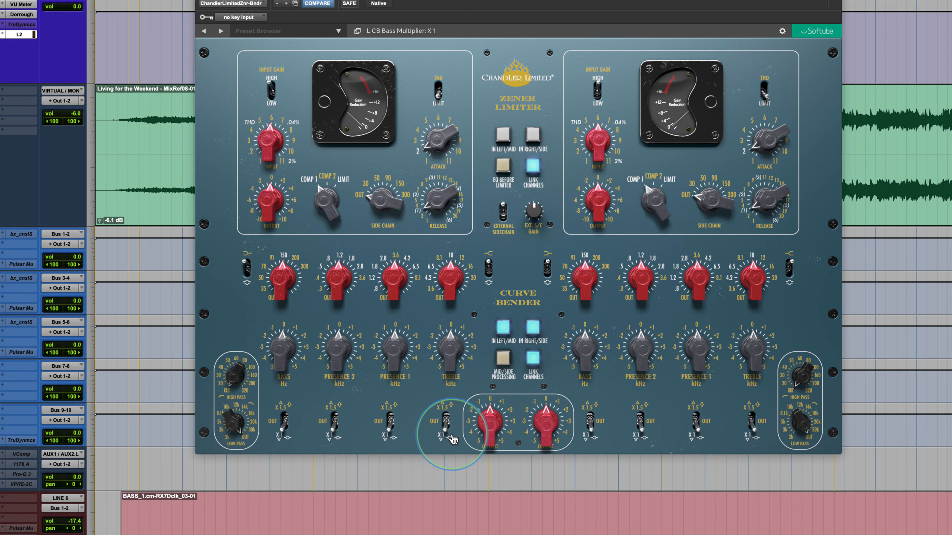
click(333, 423)
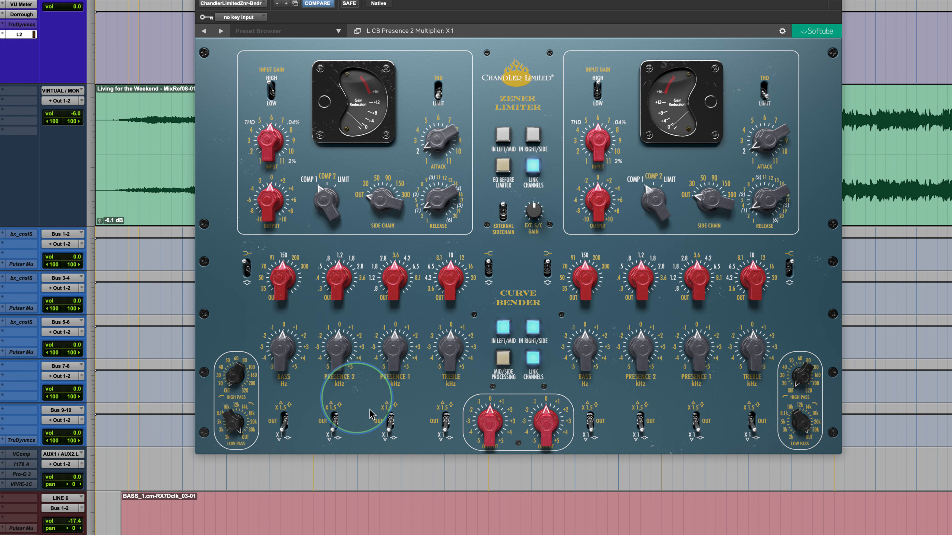
Bypass the Curve Bender EQ section and switch it back in.
mouse_move(221, 369)
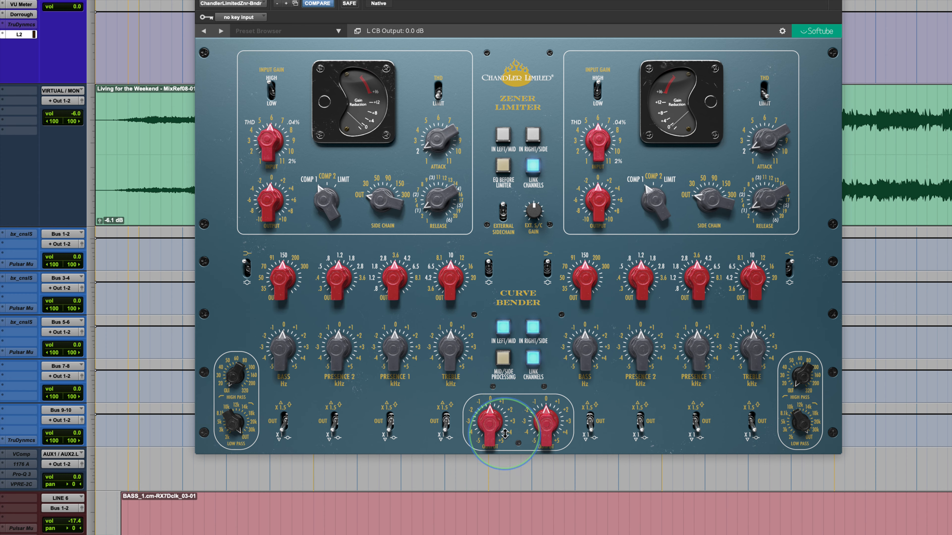
click(512, 324)
click(512, 325)
Try mid/side processing and unlinked channels on the Curve Bender, restoring each setting.
click(502, 363)
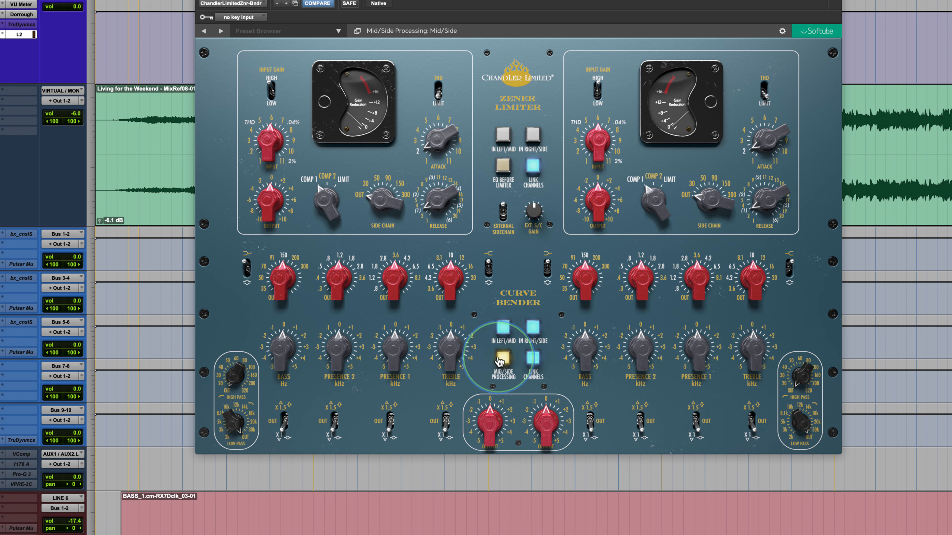
click(502, 363)
click(534, 362)
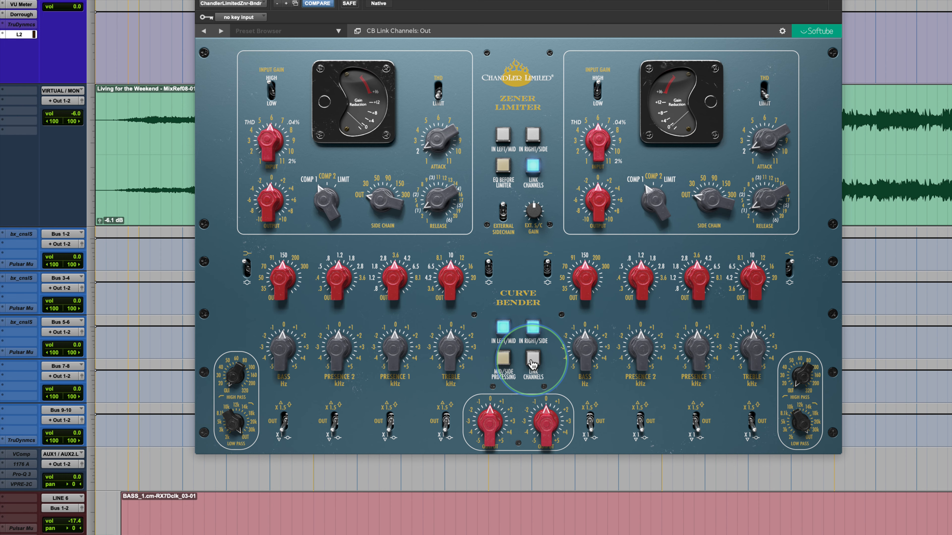
click(532, 362)
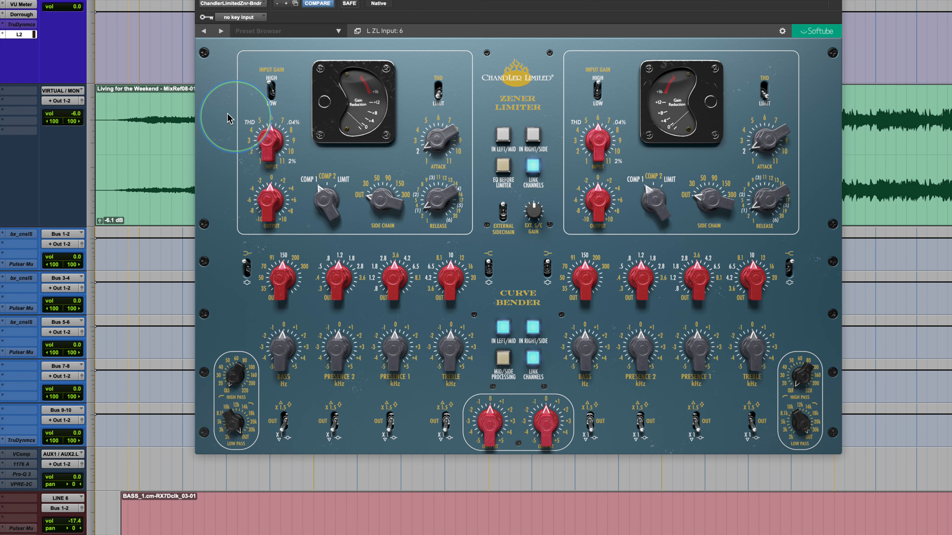
Try the Low input gain setting on the Zener Limiter and return it to High.
click(270, 96)
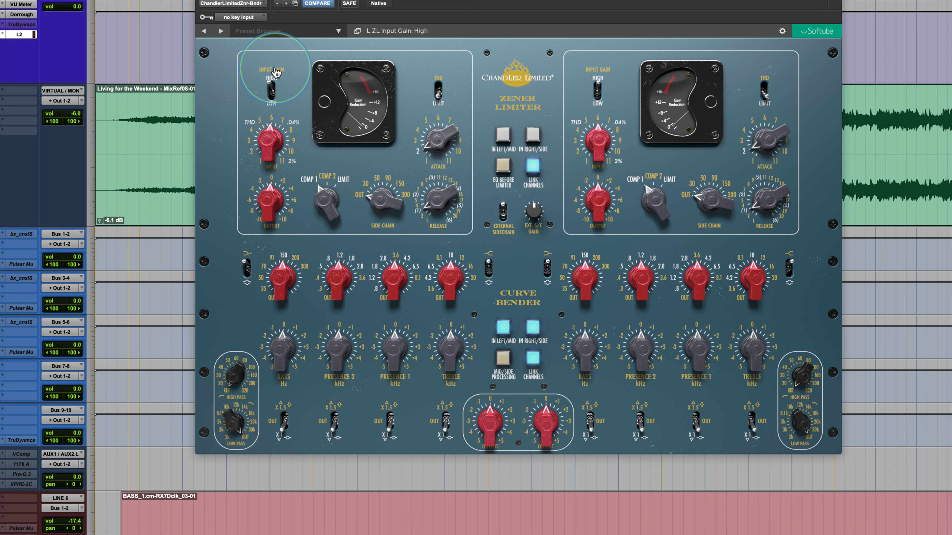
click(272, 95)
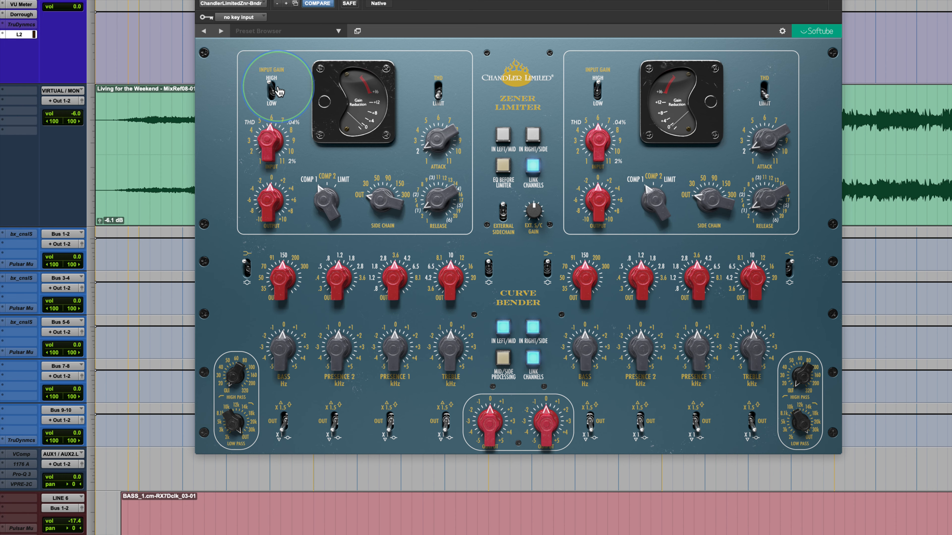
drag(278, 91, 274, 103)
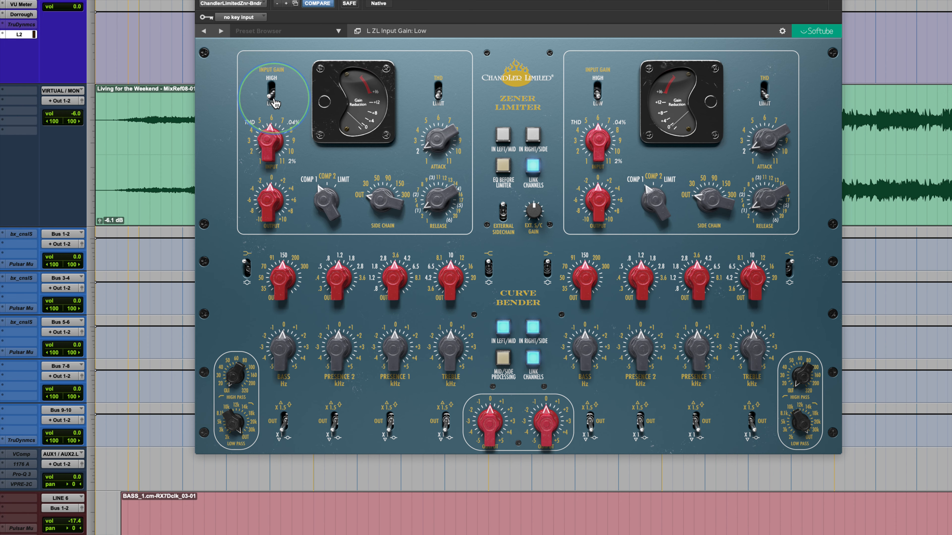
drag(274, 103, 272, 84)
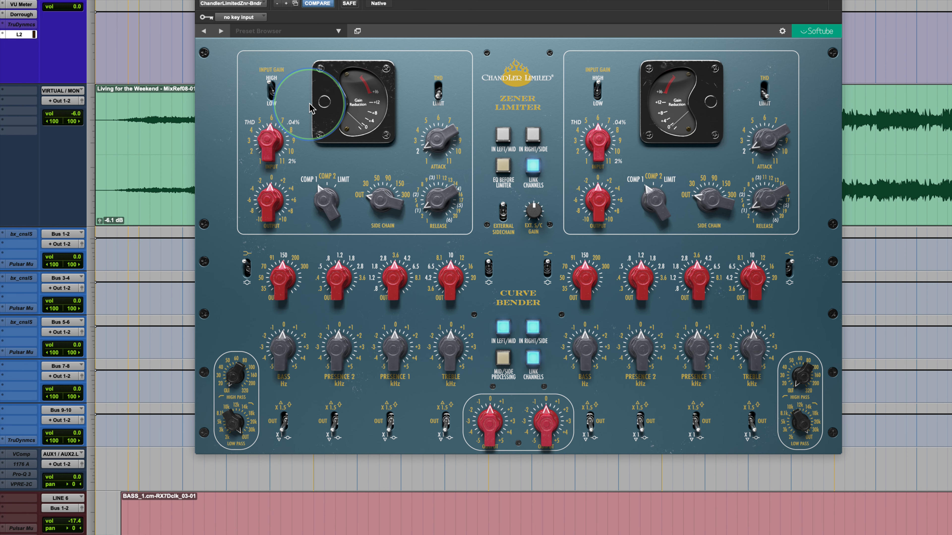
Try the Zener Limiter in THD mode and return the switch to Limit.
click(438, 90)
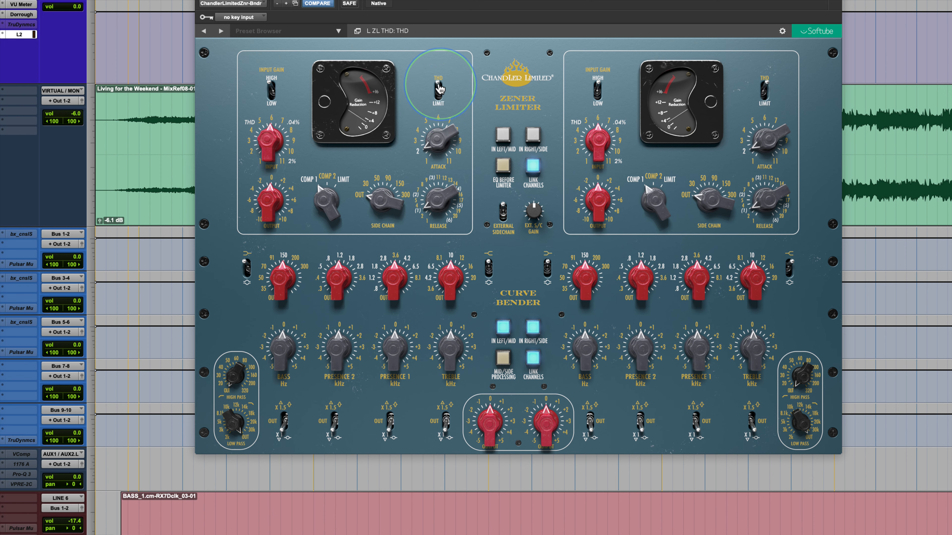
click(433, 98)
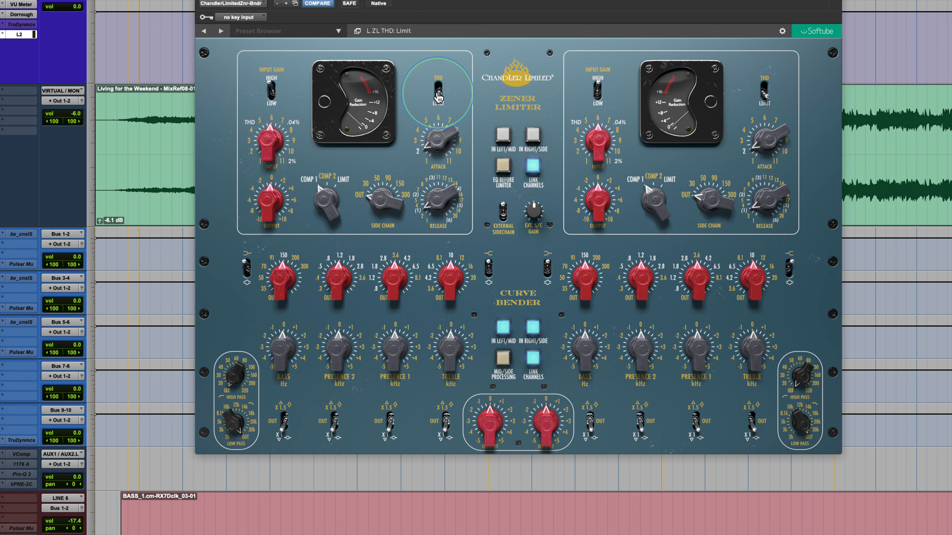
click(437, 68)
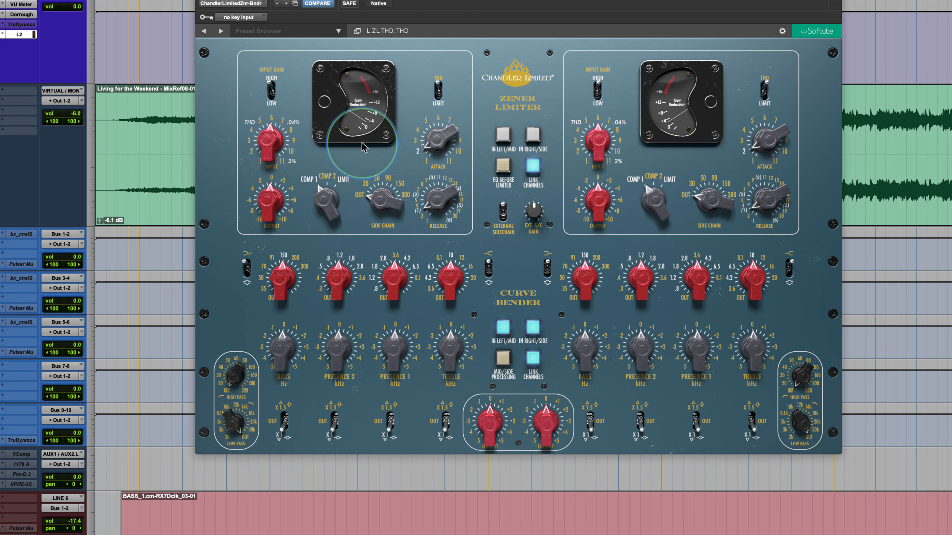
click(248, 128)
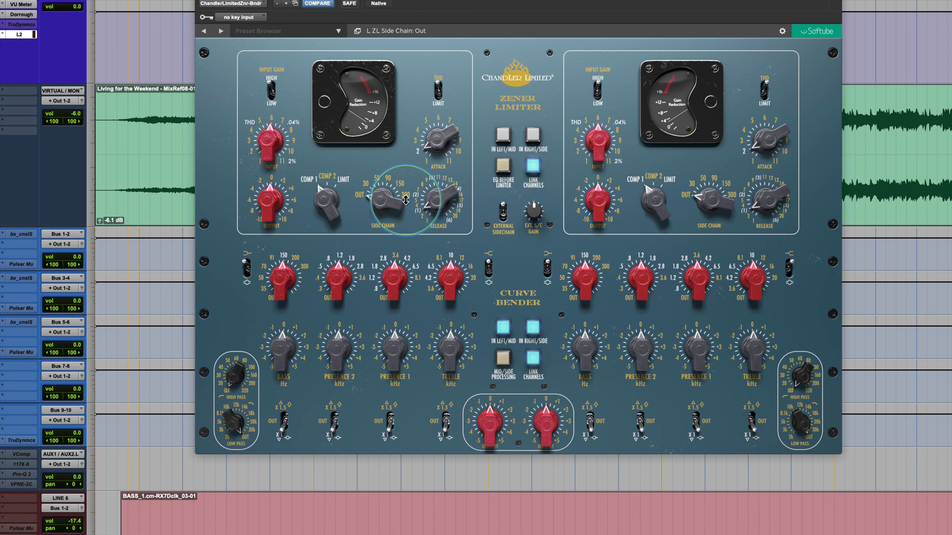
click(438, 91)
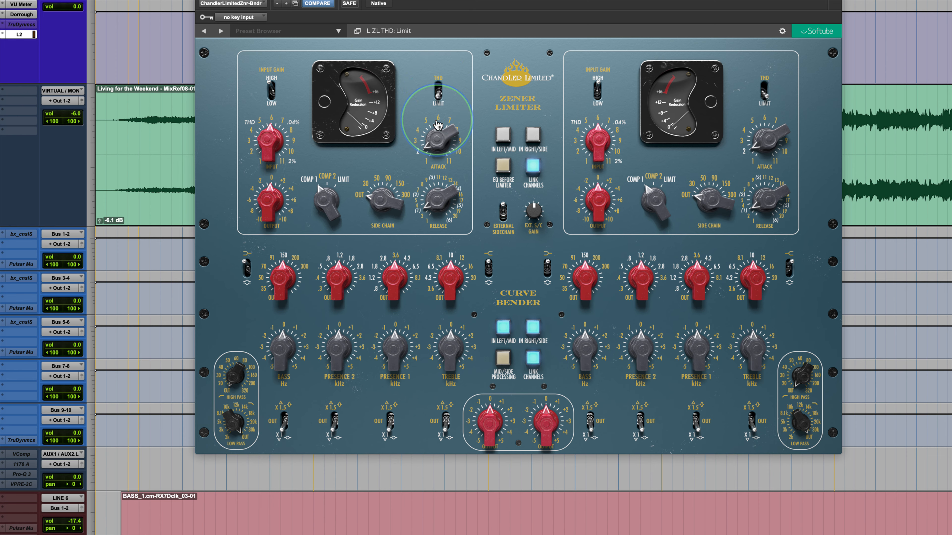
Toggle the Zener Limiter's left/mid engage switch and its EQ Before Limiter routing, restoring both.
click(503, 134)
click(503, 134)
click(503, 167)
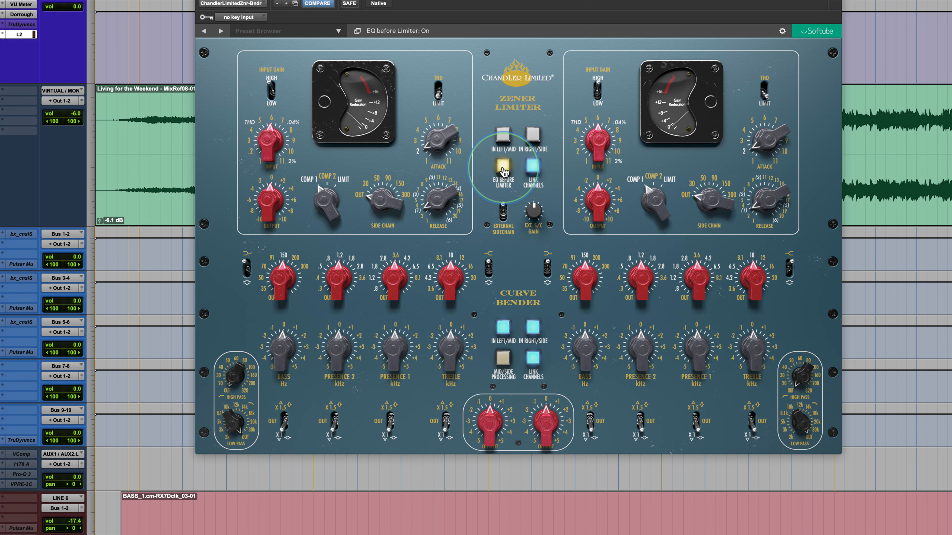
click(503, 167)
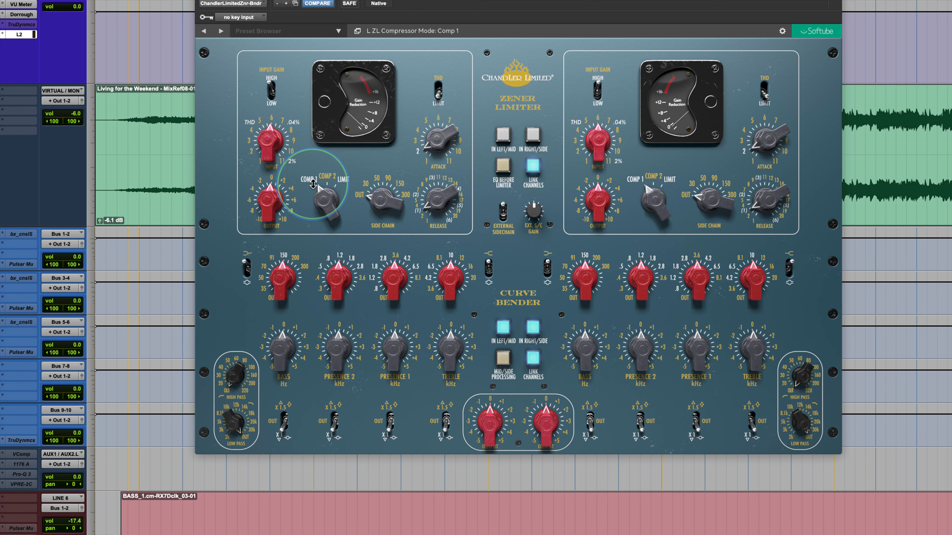
Try the Zener Limiter's Limit mode and set the compressor mode to Comp 2.
drag(313, 184, 317, 101)
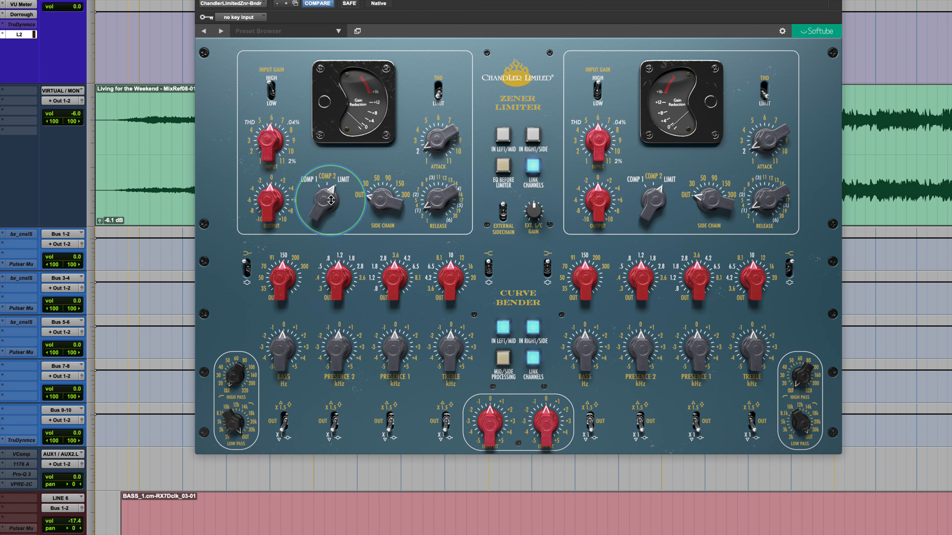
drag(330, 201, 322, 220)
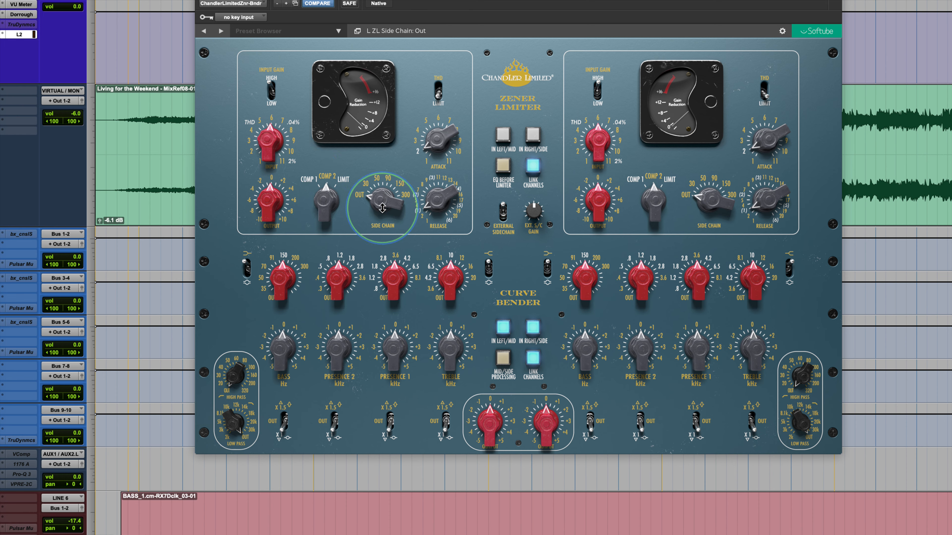
Try the limiter's side chain filter at 50 Hz and 90 Hz, and return it to Out.
drag(378, 204, 384, 156)
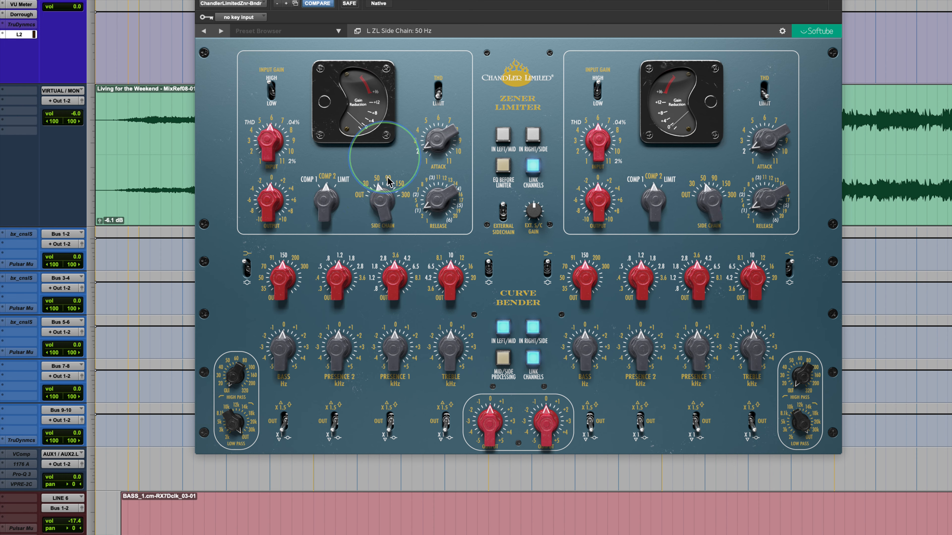
drag(369, 237, 382, 187)
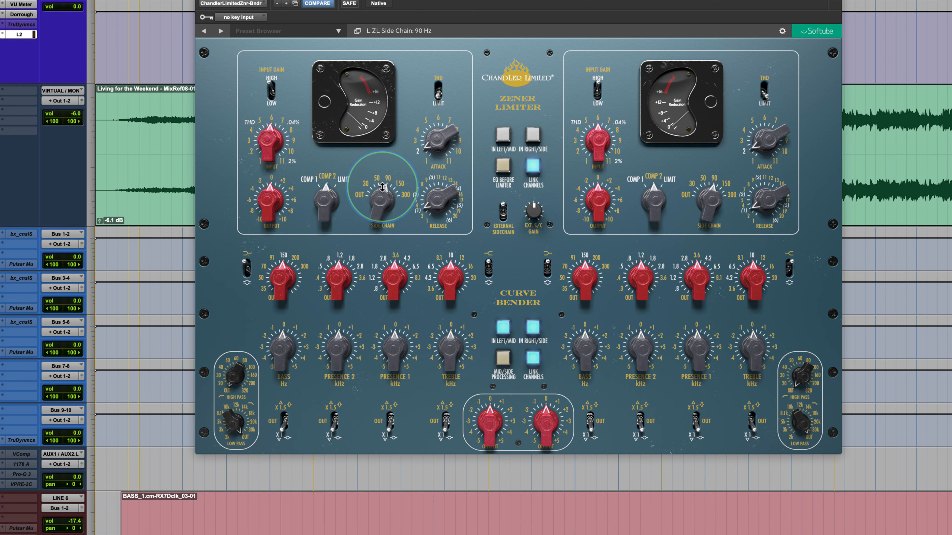
drag(382, 187, 383, 220)
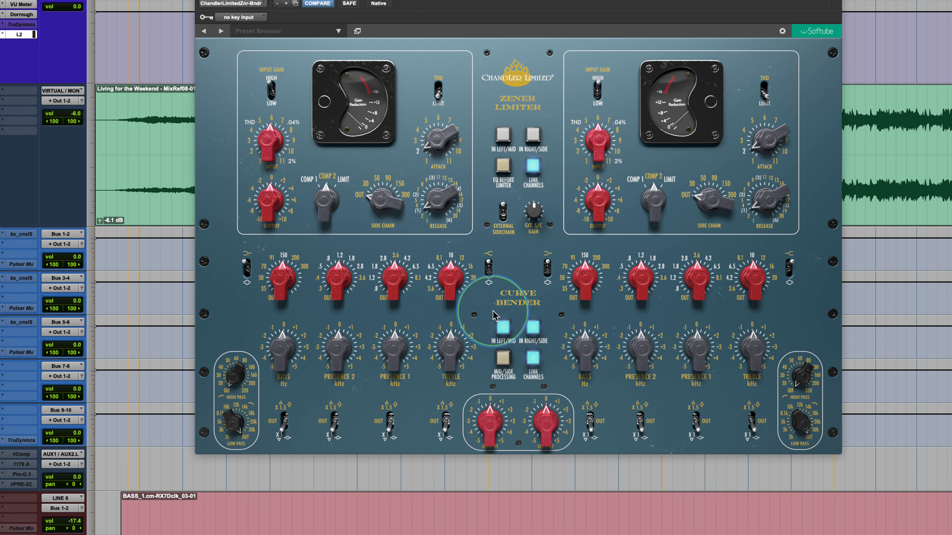
Try a 1.0 dB bass gain boost on the Curve Bender and return it to 0.0 dB.
mouse_move(284, 274)
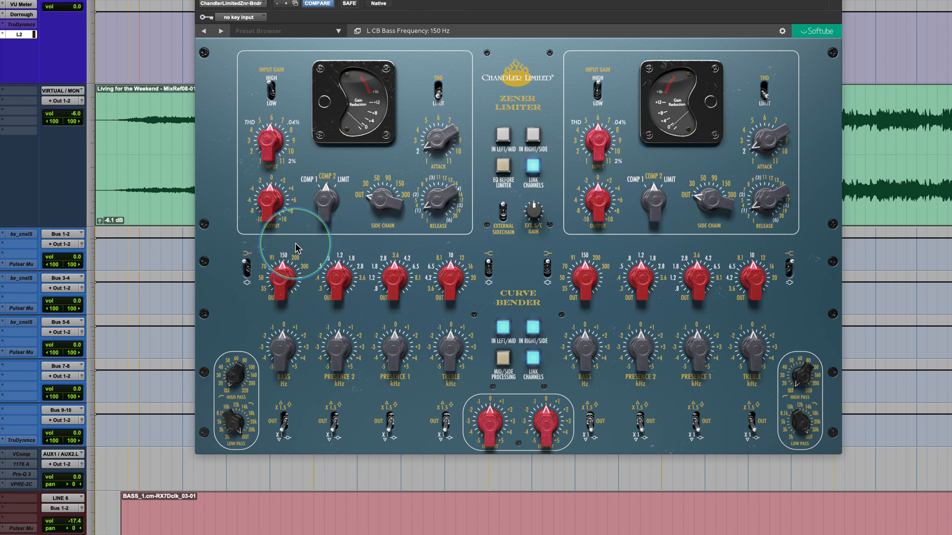
drag(282, 356, 284, 347)
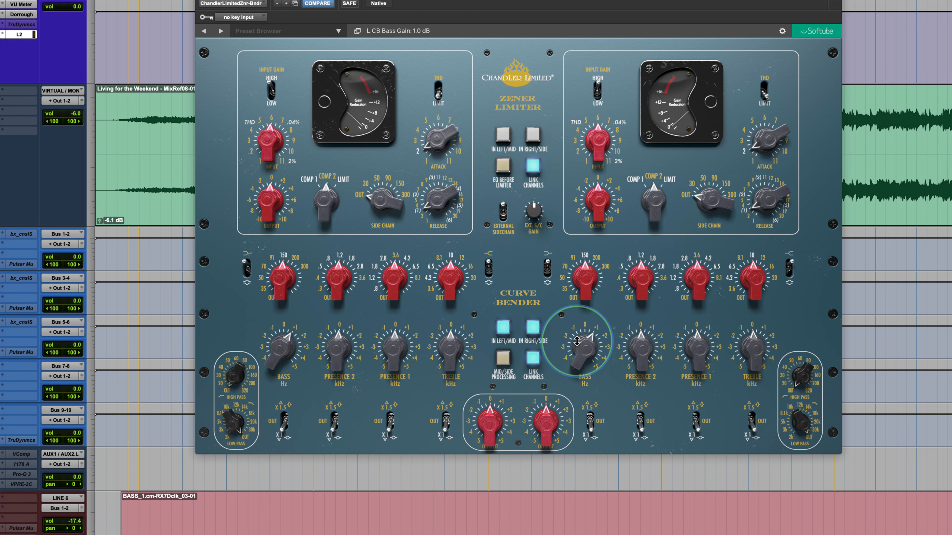
drag(285, 346, 281, 353)
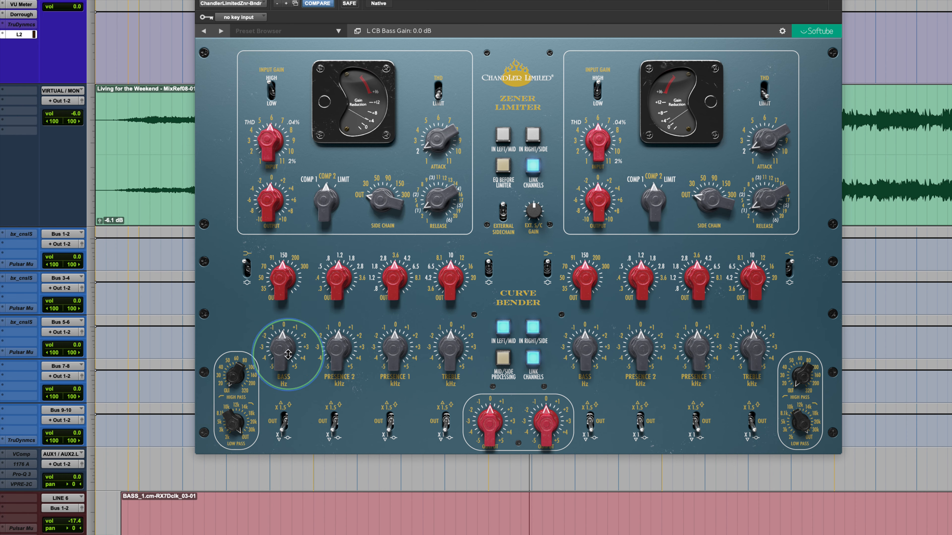
Try a 3.0 dB bass boost and a lower bass frequency, settling on 1.0 dB of gain at 150 Hz.
drag(283, 357, 281, 323)
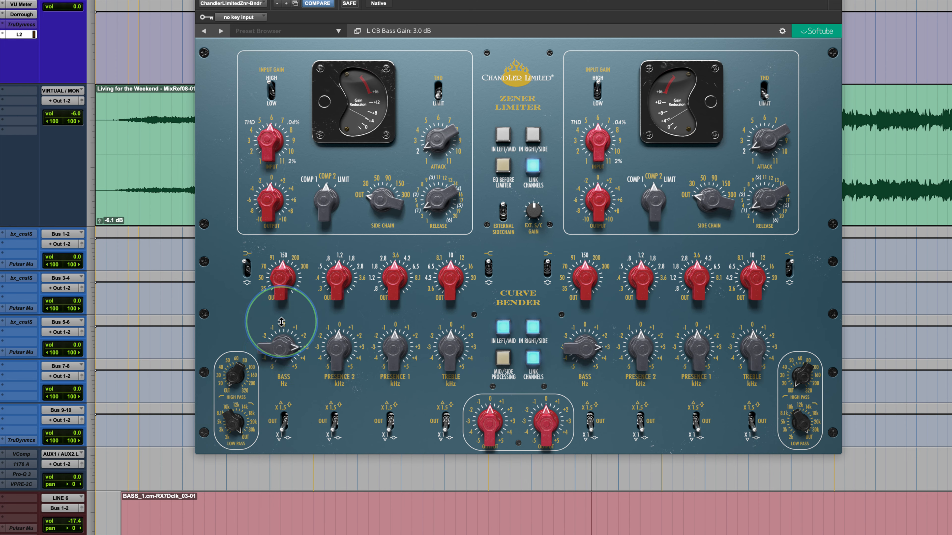
drag(284, 356, 282, 377)
drag(284, 279, 280, 360)
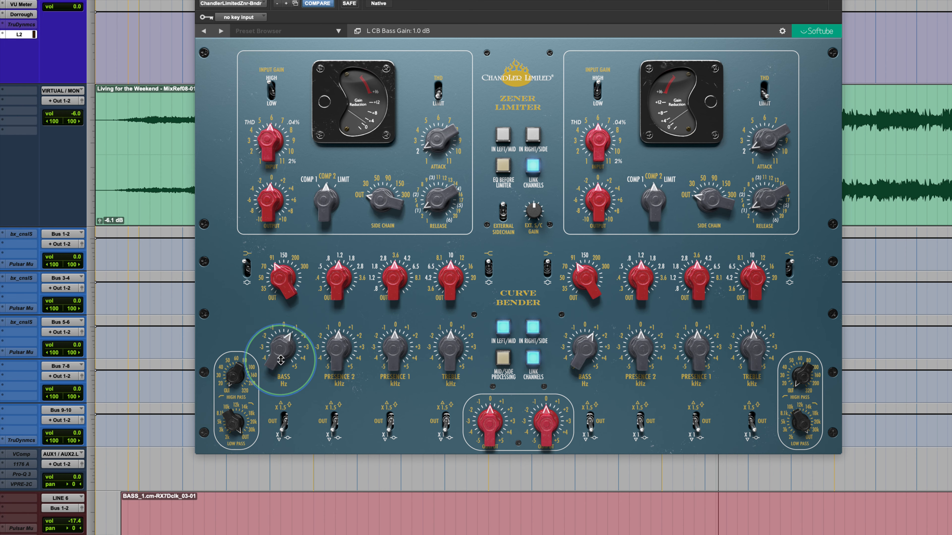
drag(277, 272, 279, 261)
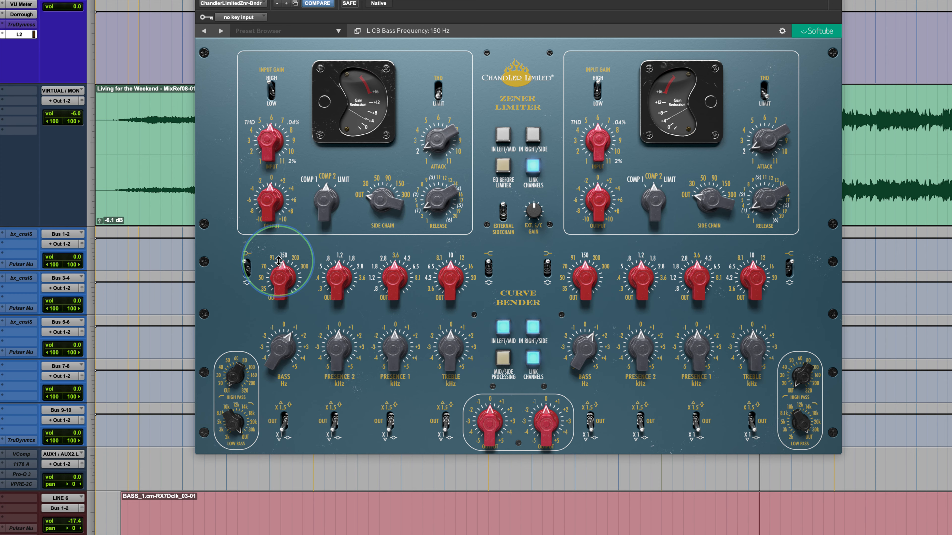
Compare the mix with the Curve Bender bypassed and engaged, leaving the EQ in.
click(502, 328)
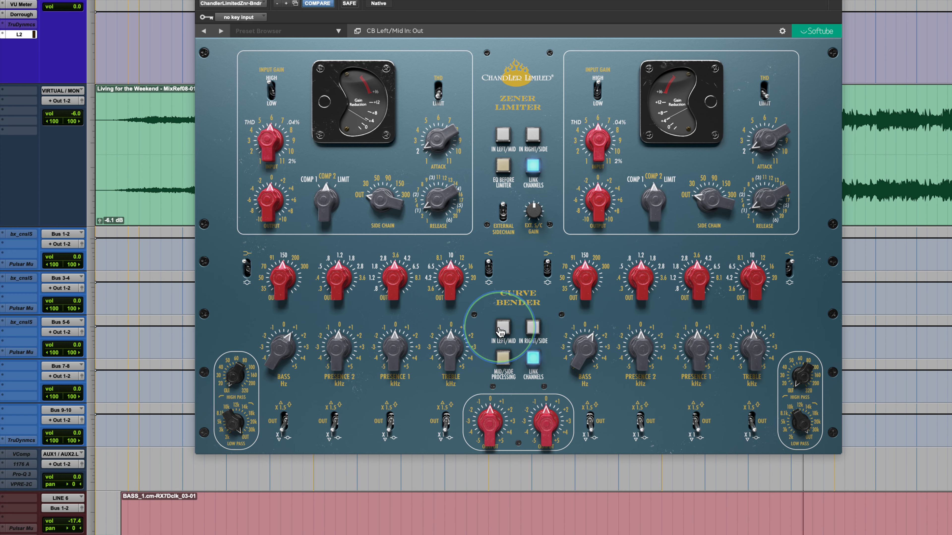
click(502, 328)
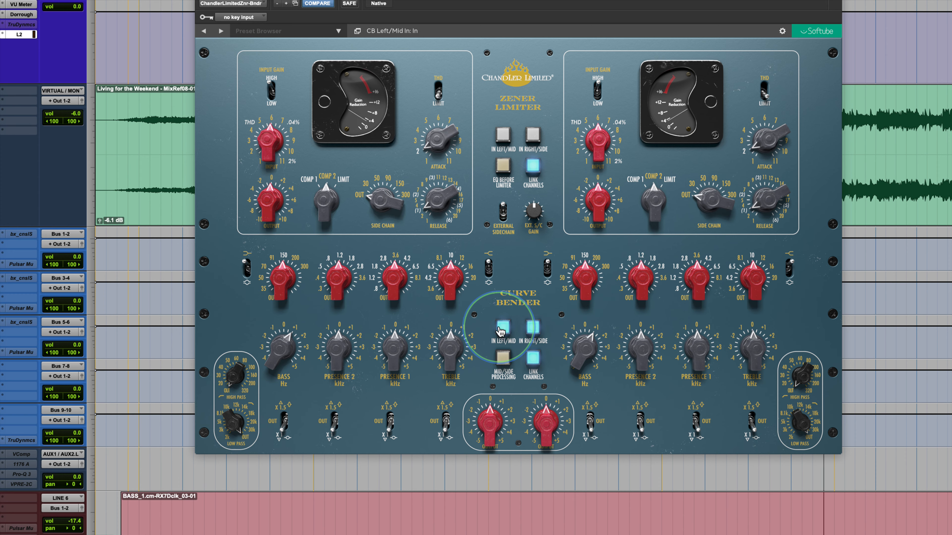
Lower the Curve Bender's Presence 2 frequency with a slight gain cut, and compare the EQ bypassed and engaged.
drag(349, 276, 338, 360)
click(503, 328)
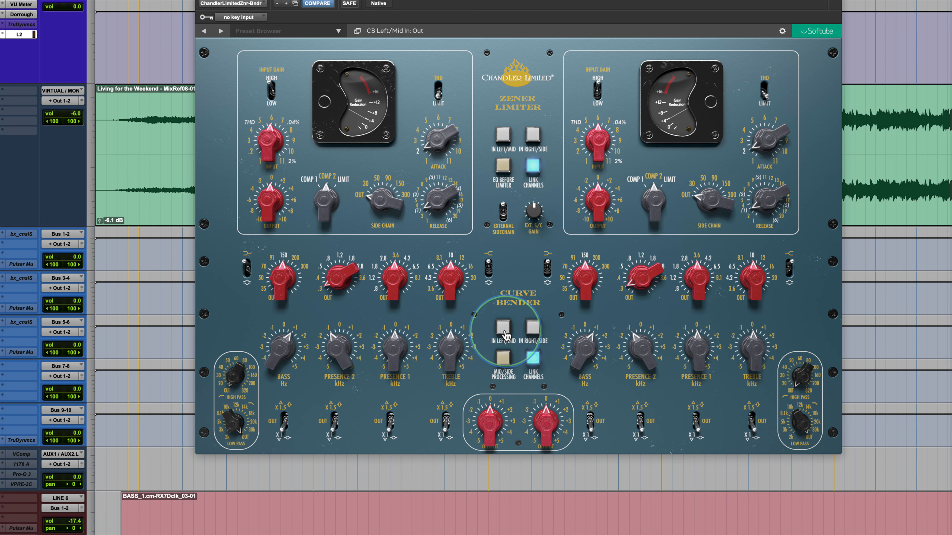
click(503, 332)
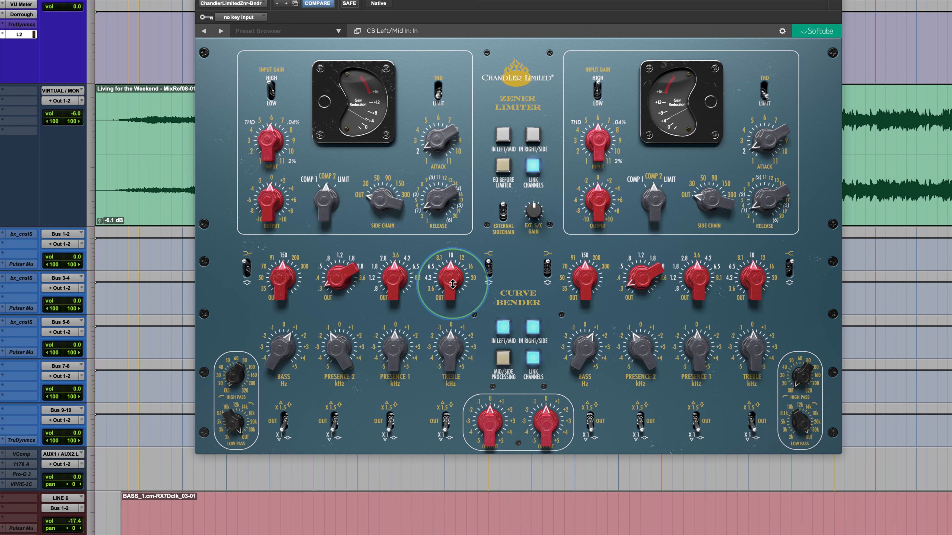
Set the Curve Bender's treble gain to 1.0 dB at 10 kHz and repeatedly compare the mix with the EQ bypassed and engaged.
mouse_move(446, 356)
mouse_down()
mouse_move(447, 326)
mouse_move(448, 356)
mouse_up()
click(503, 328)
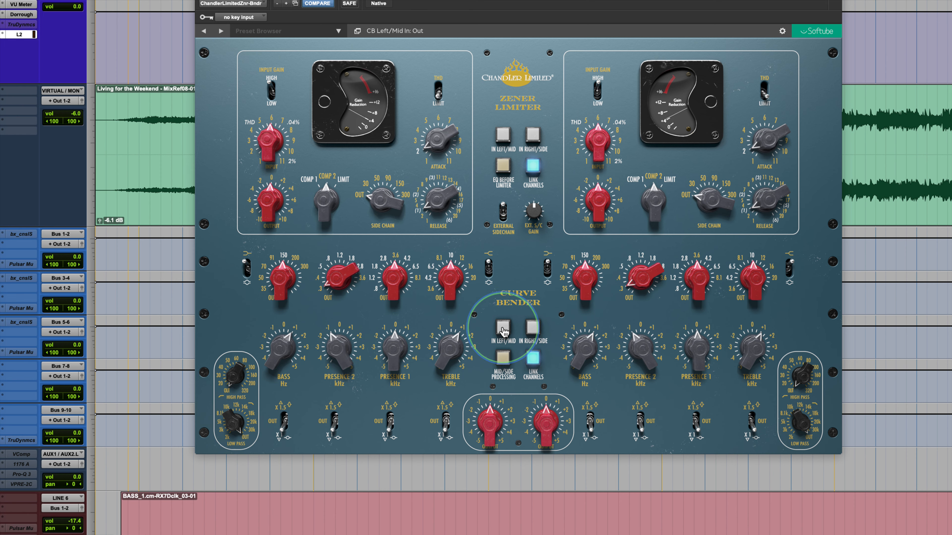
click(503, 328)
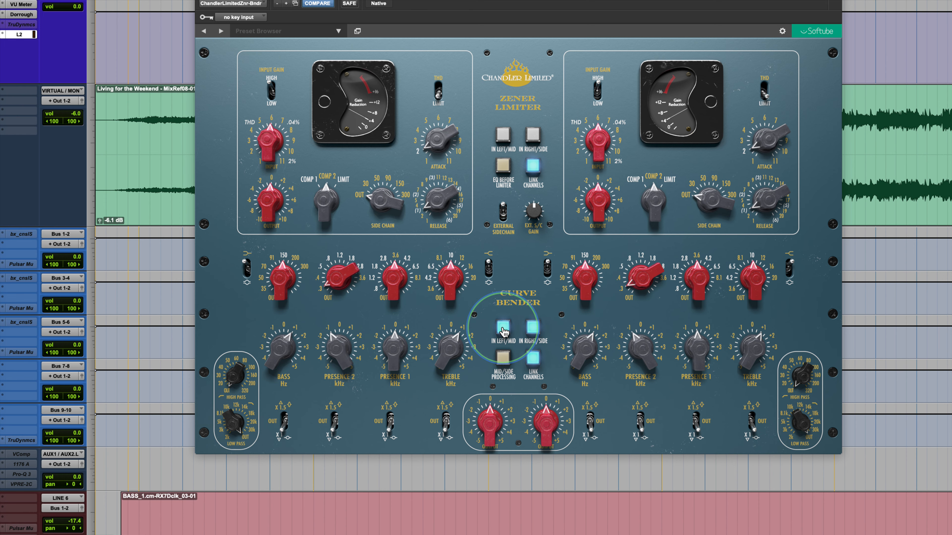
click(503, 329)
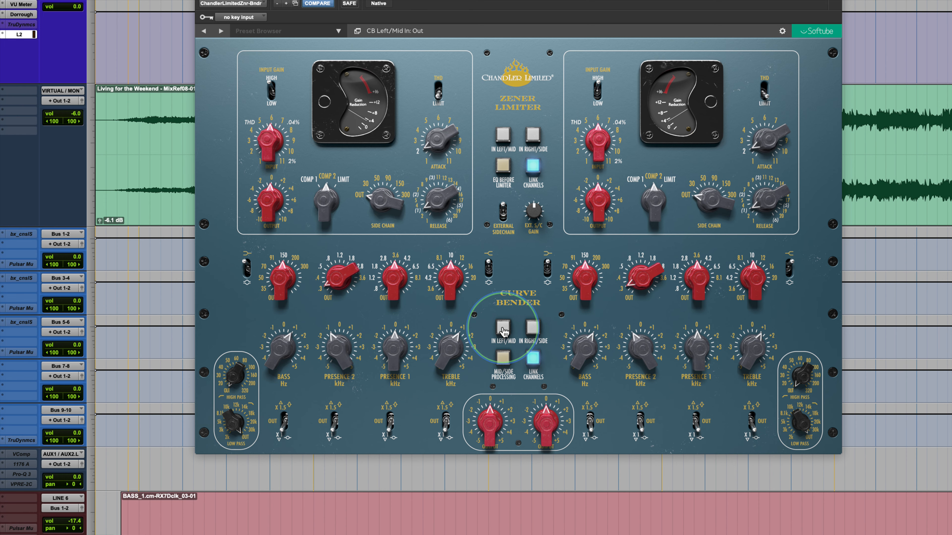
click(503, 329)
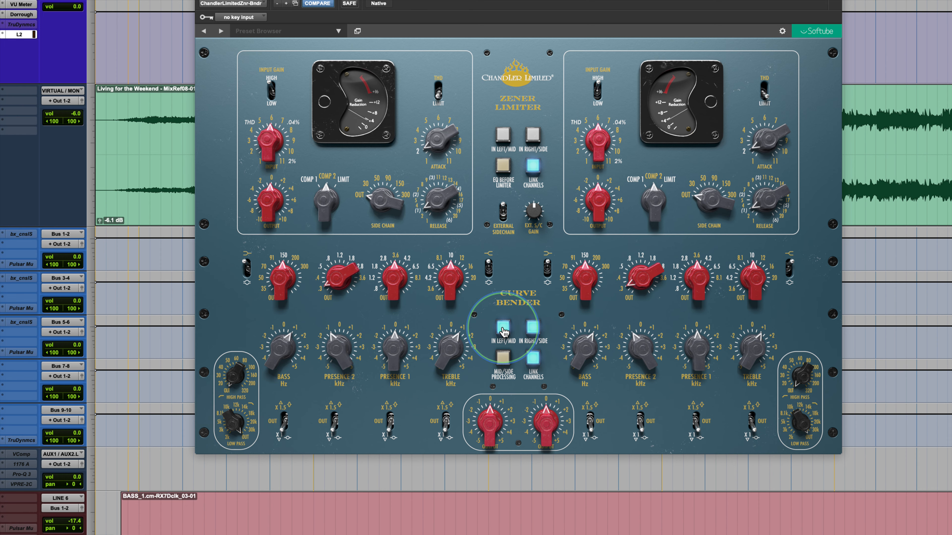
click(503, 332)
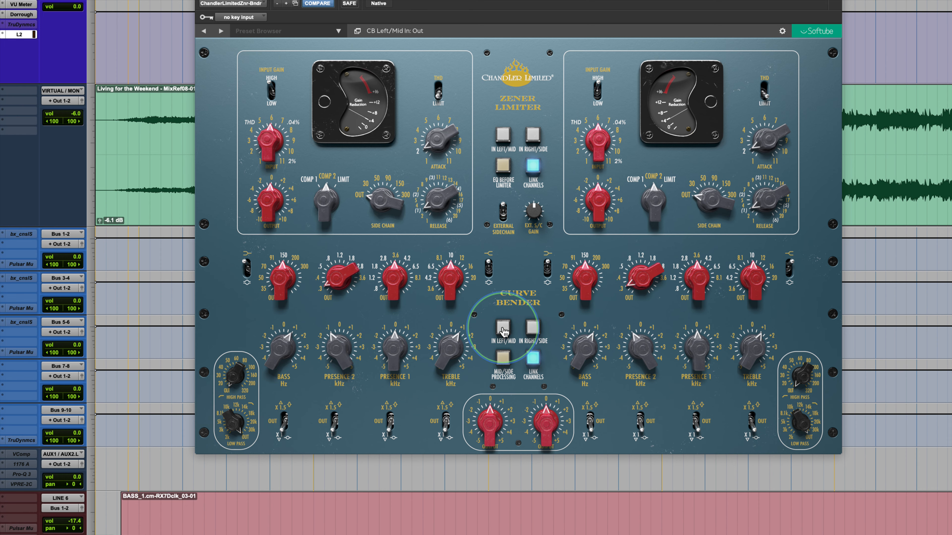
click(503, 332)
click(504, 331)
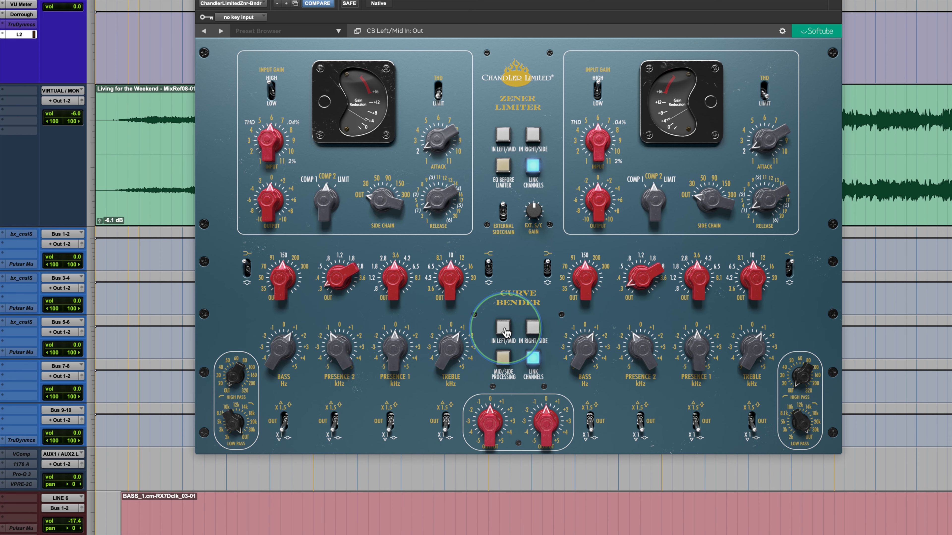
click(506, 333)
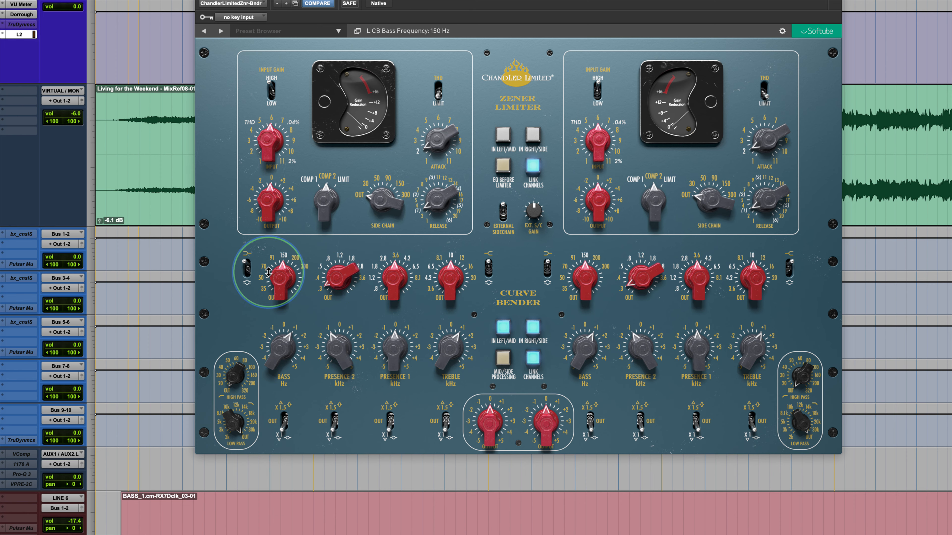
Set the Presence 1 band to 0.8 kHz with -0.5 dB of gain, leaving its multiplier at X1.
drag(401, 273, 383, 330)
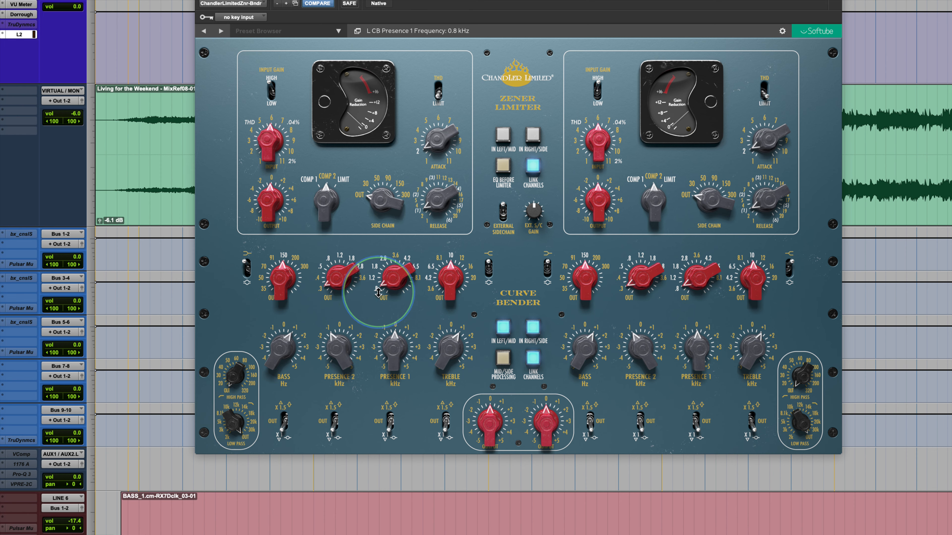
drag(392, 346, 392, 353)
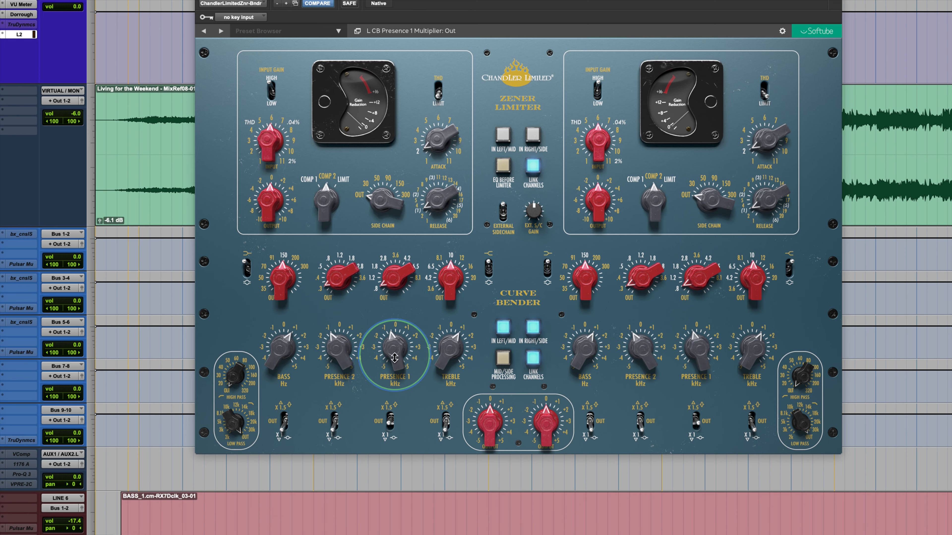
click(390, 439)
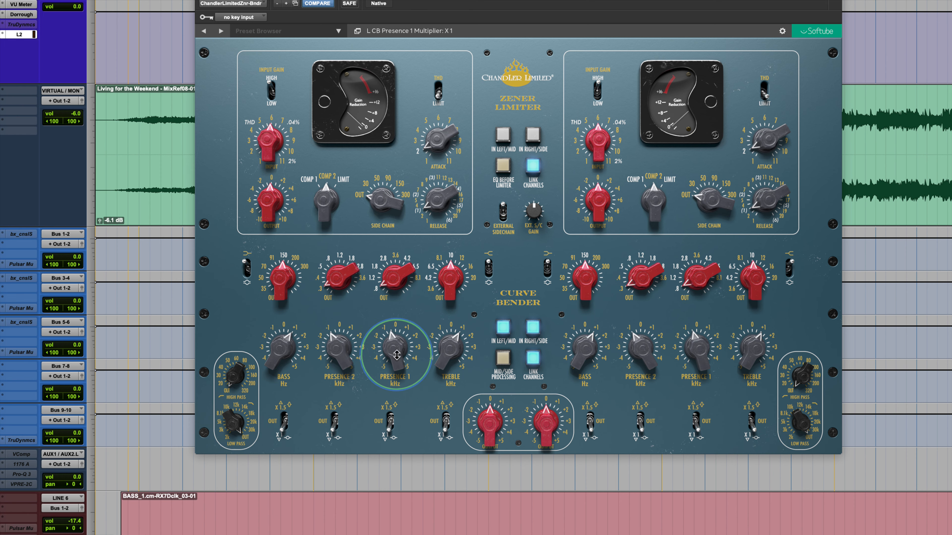
Try a 2.5 dB Presence 1 boost, return it to -0.5 dB, and compare the band's multiplier at Out and X1.
drag(396, 354, 393, 318)
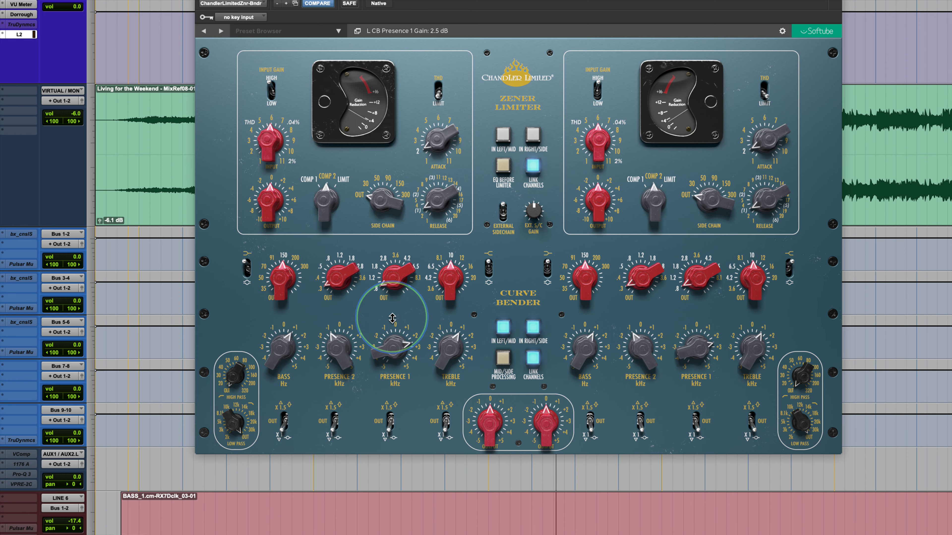
drag(393, 349, 396, 386)
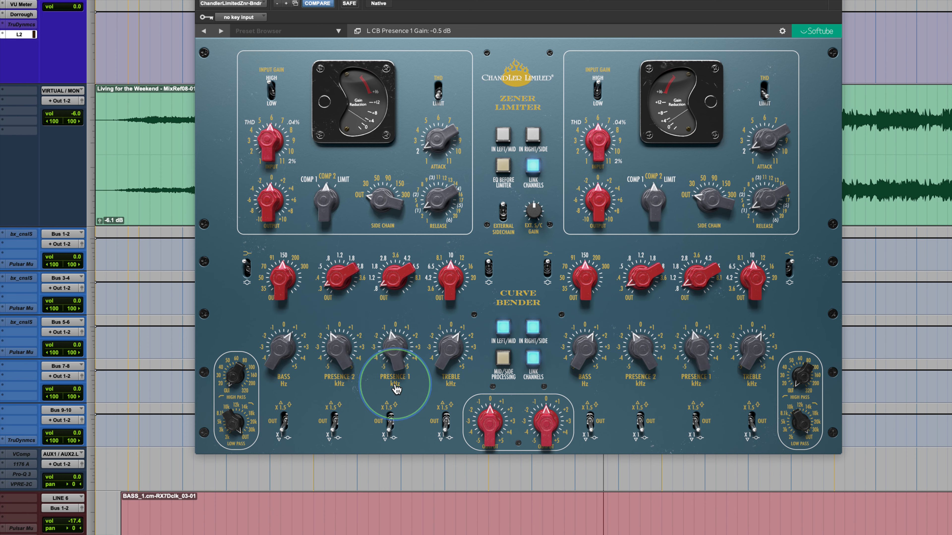
click(388, 441)
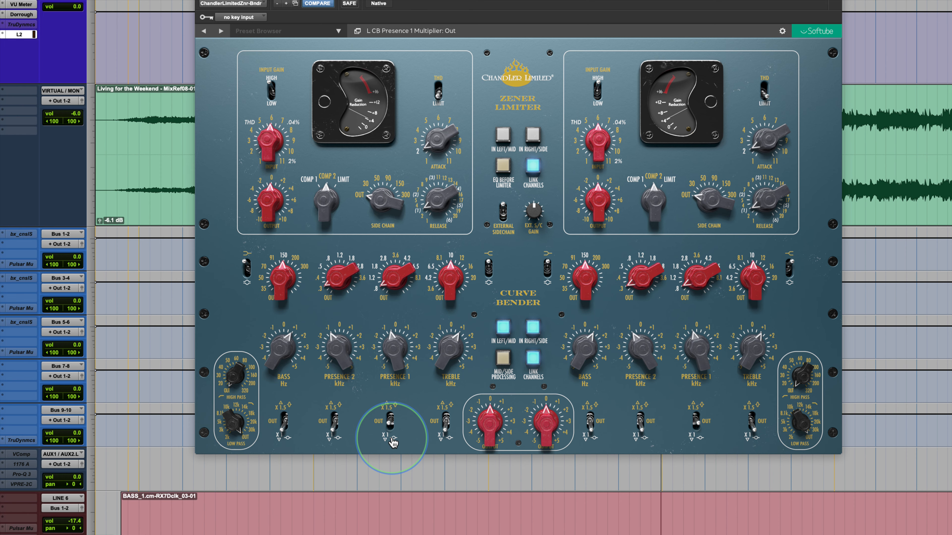
click(392, 441)
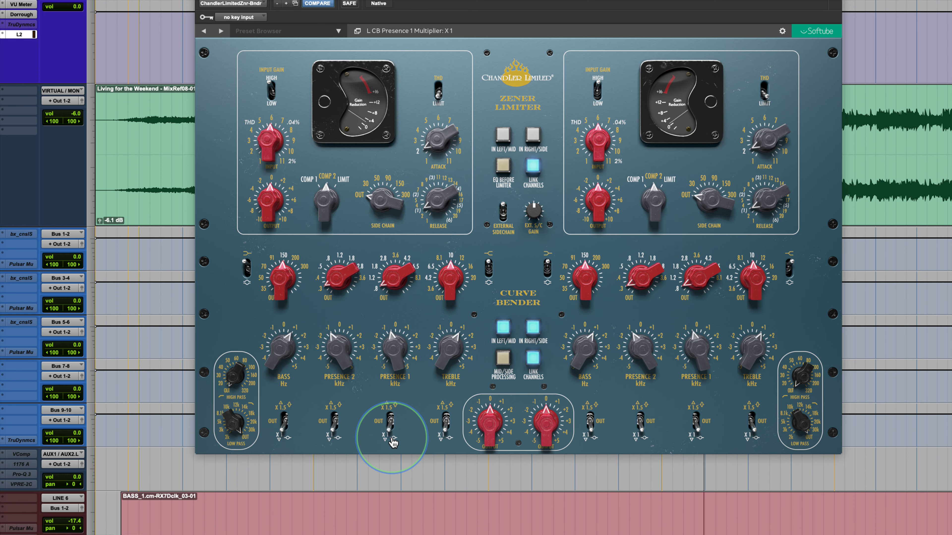
Compare the mix with all the Curve Bender bands bypassed and engaged, leaving the EQ in.
click(504, 328)
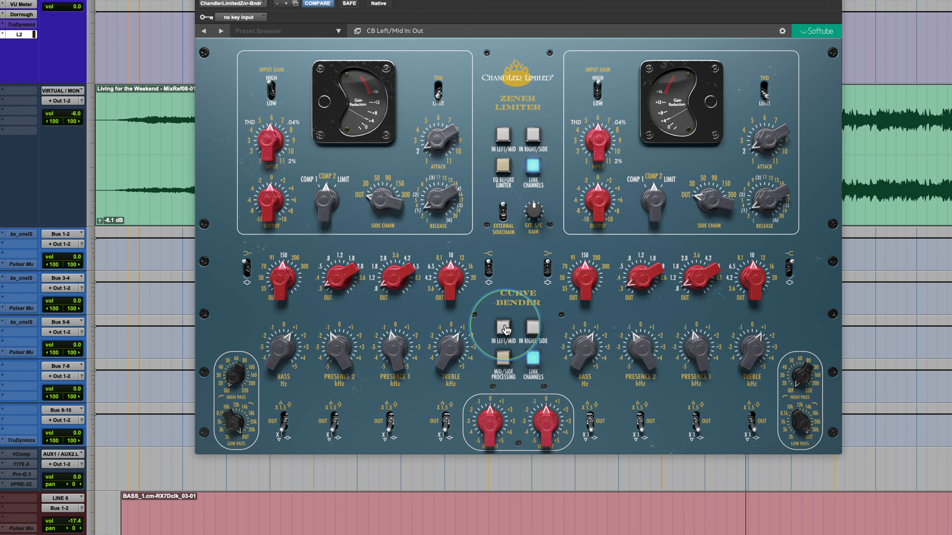
click(504, 328)
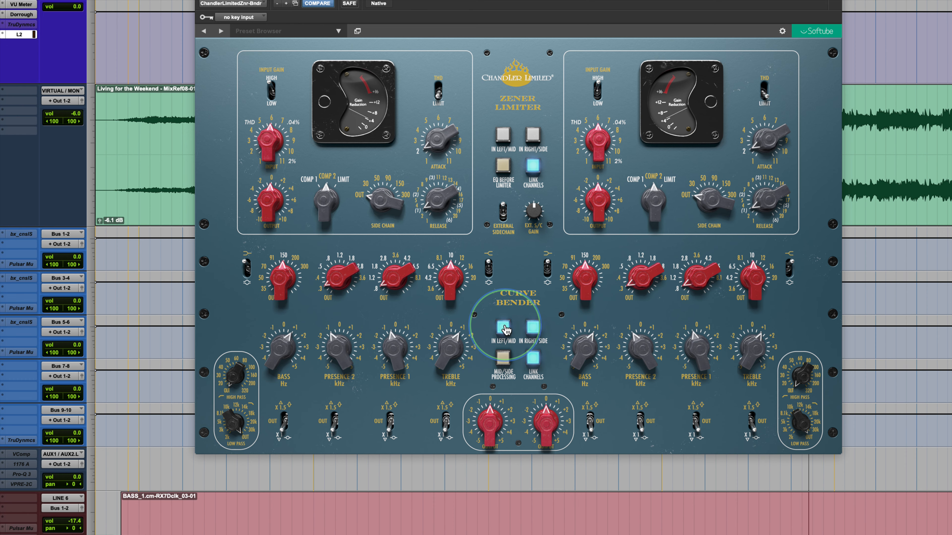
click(504, 328)
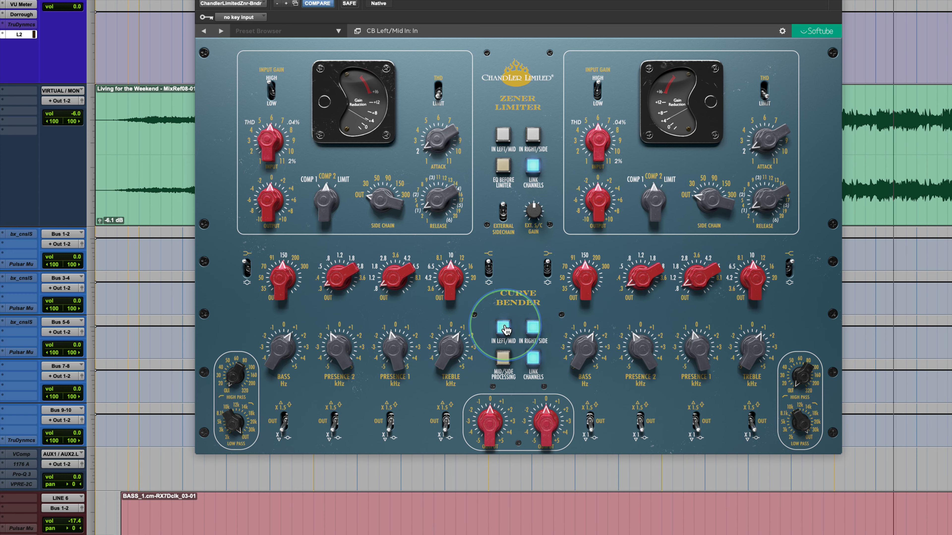
click(503, 328)
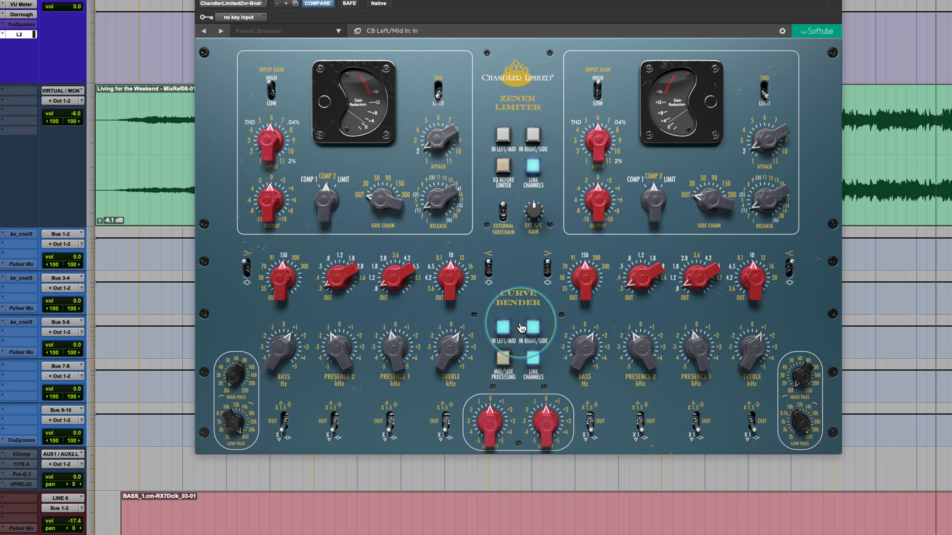
Enable mid/side processing and unlink the Curve Bender's channels.
click(503, 358)
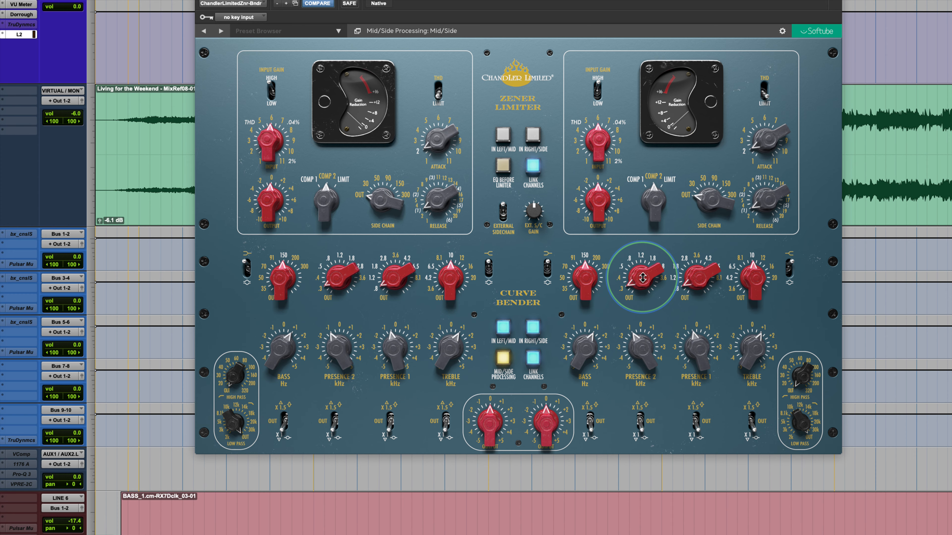
click(532, 358)
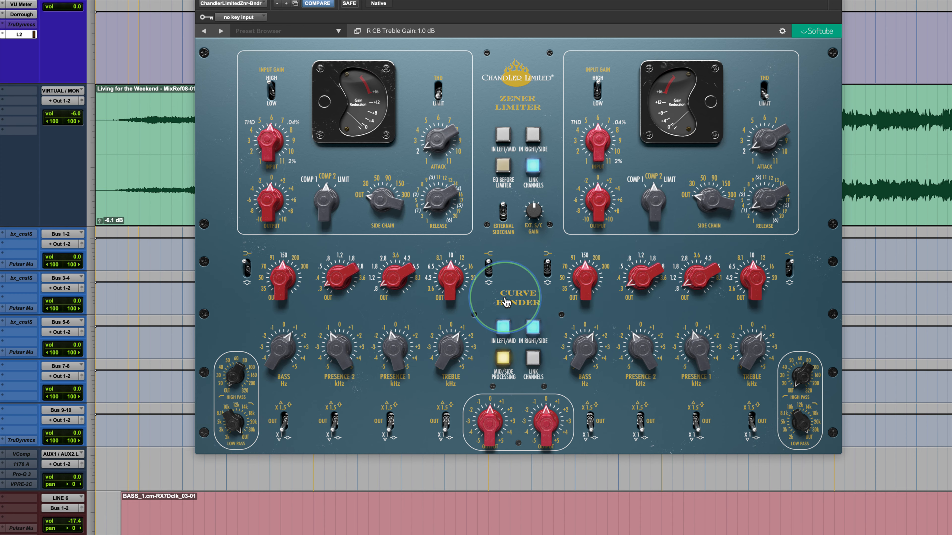
Try a 1.0 dB Presence 1 gain on the side channel only, relink the channels to match the mid settings, and unlink them again.
drag(687, 349, 715, 318)
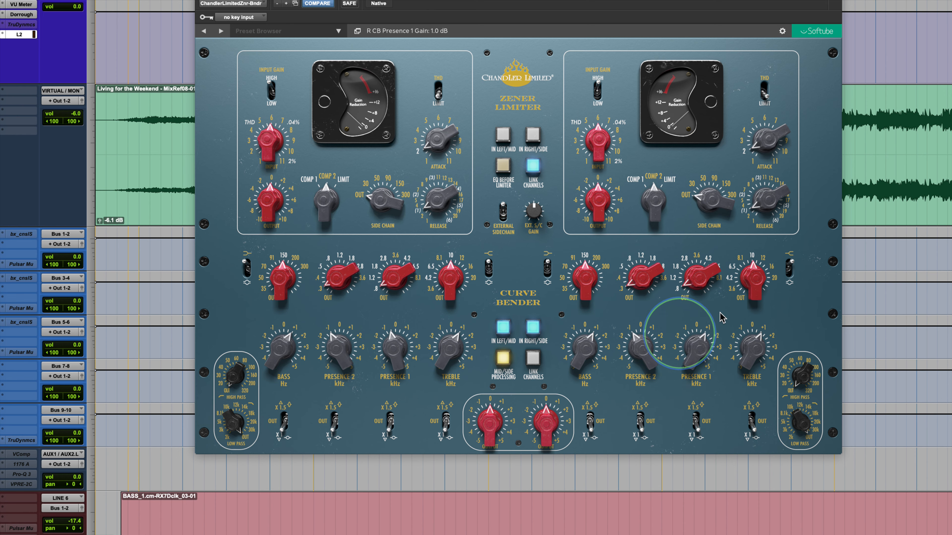
click(532, 360)
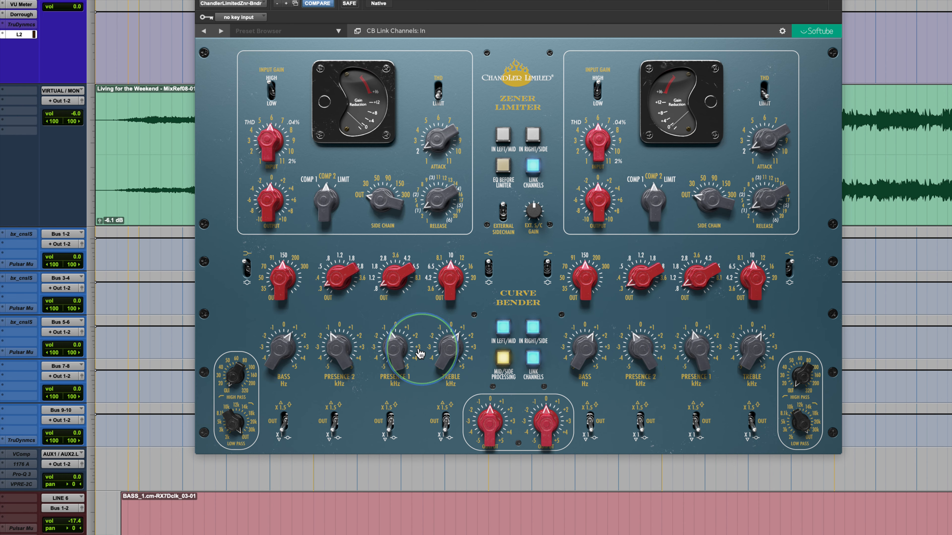
click(532, 361)
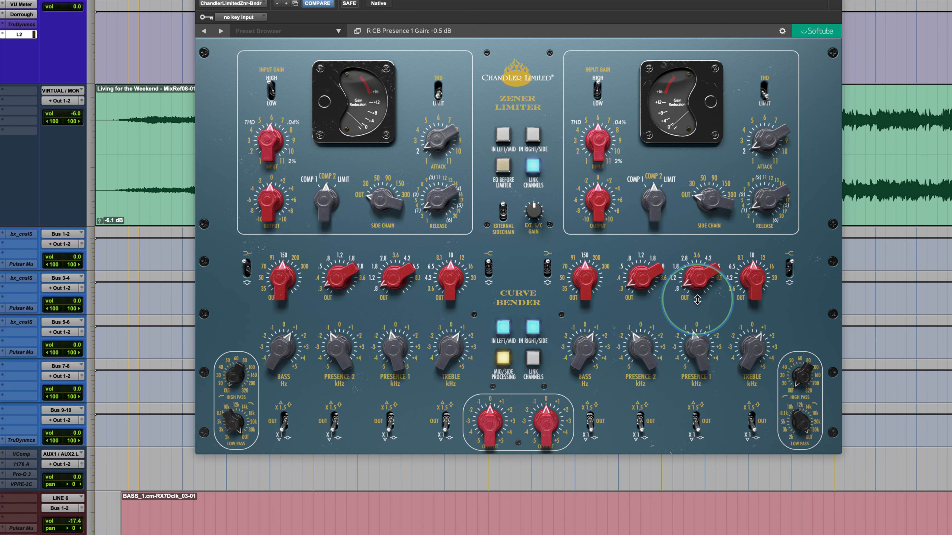
Raise the side channel's Presence 1 gain slightly and increase its treble gain to just above 1.5 dB.
drag(701, 359, 700, 350)
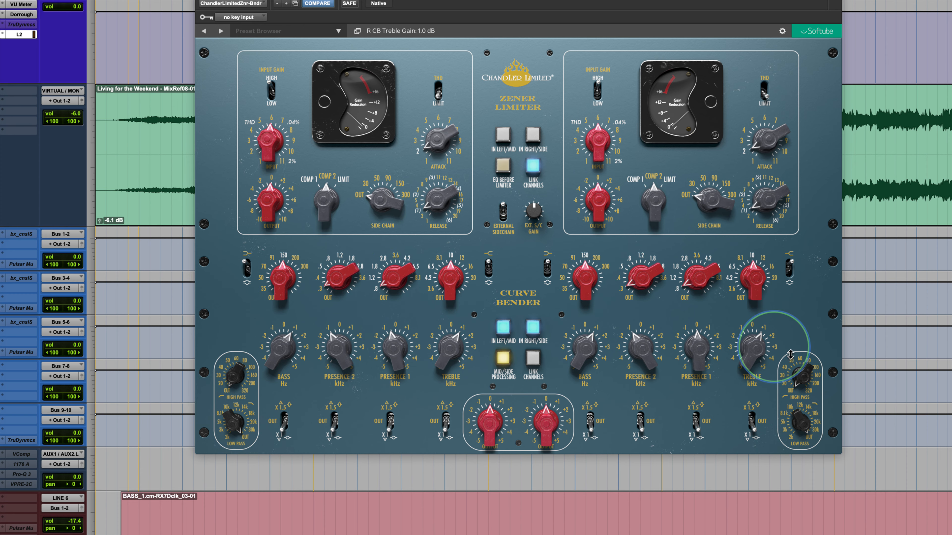
drag(753, 352, 753, 344)
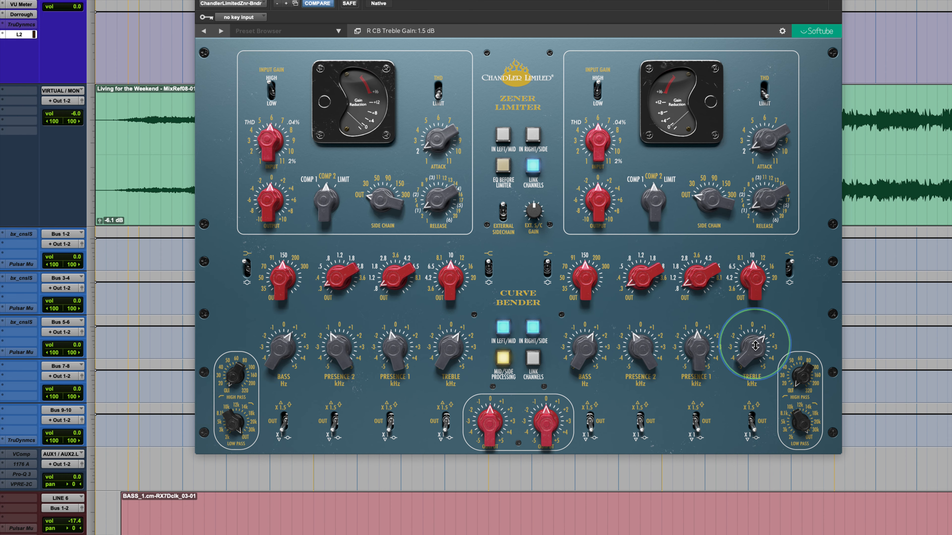
scroll(754, 345, up, 1)
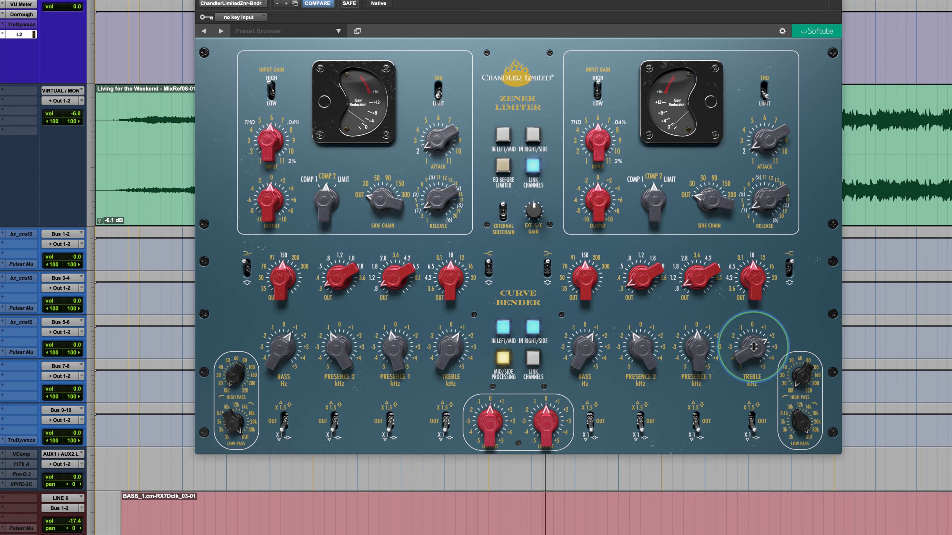
Compare the mid/side EQ by bypassing and re-engaging both Curve Bender channels twice, leaving both in.
click(503, 330)
click(537, 332)
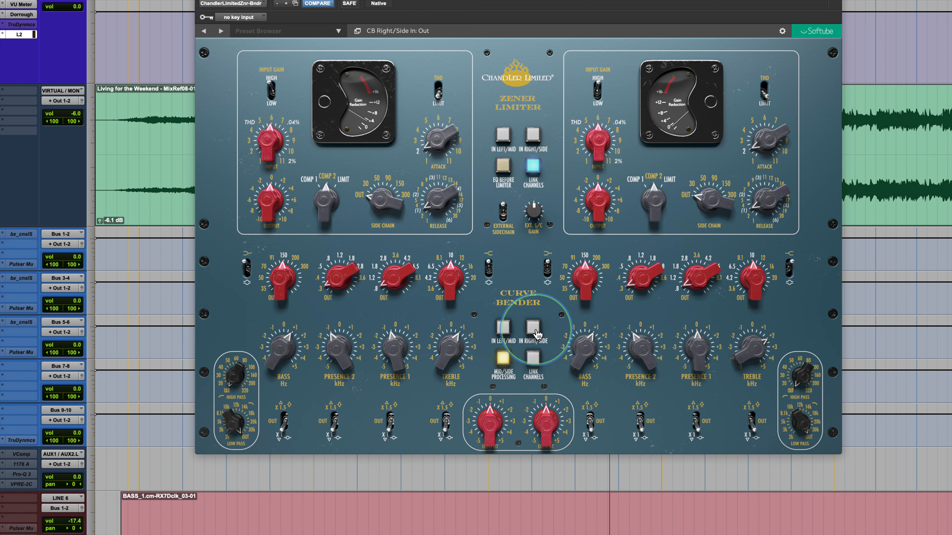
click(503, 330)
click(533, 330)
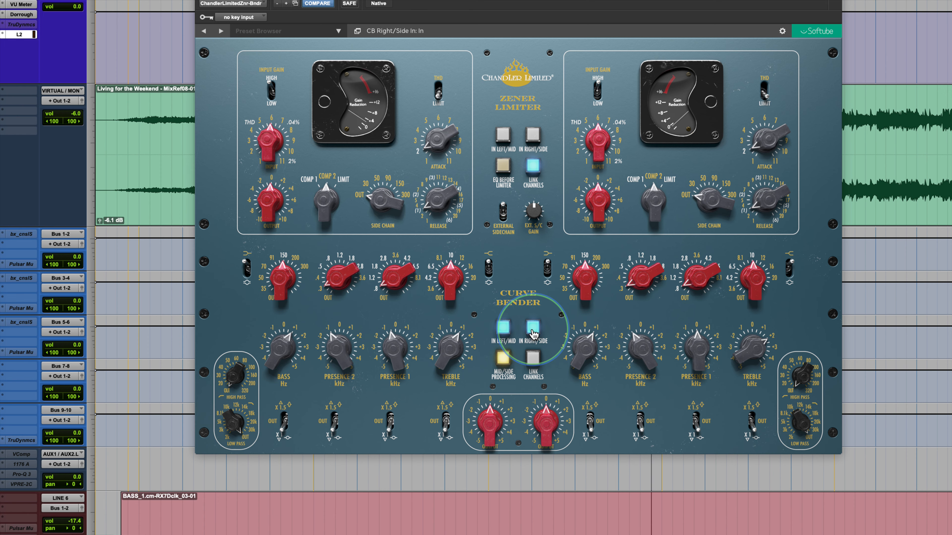
click(503, 330)
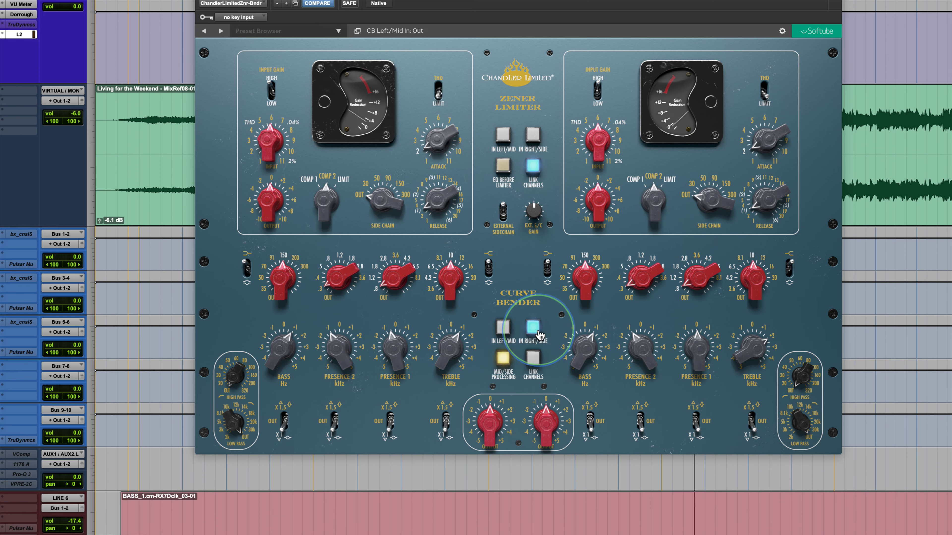
click(533, 330)
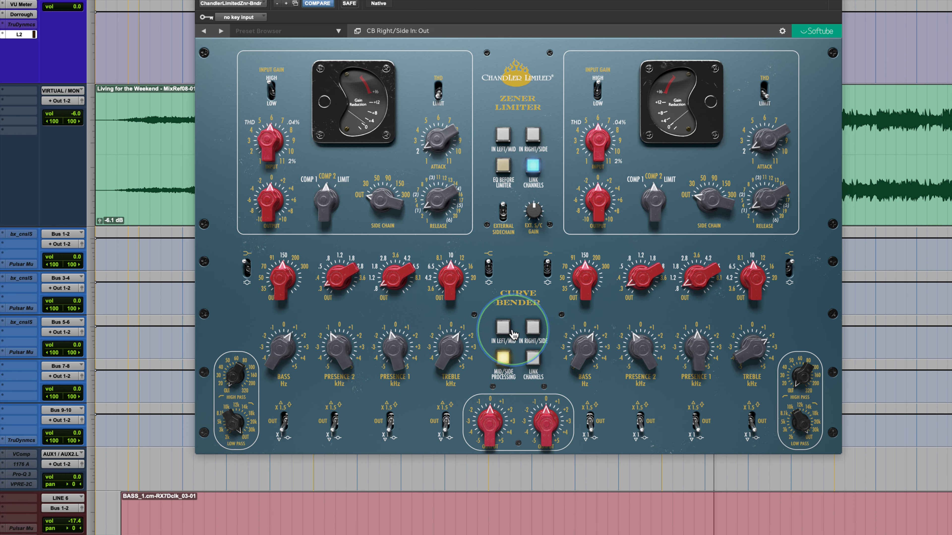
click(502, 332)
click(534, 330)
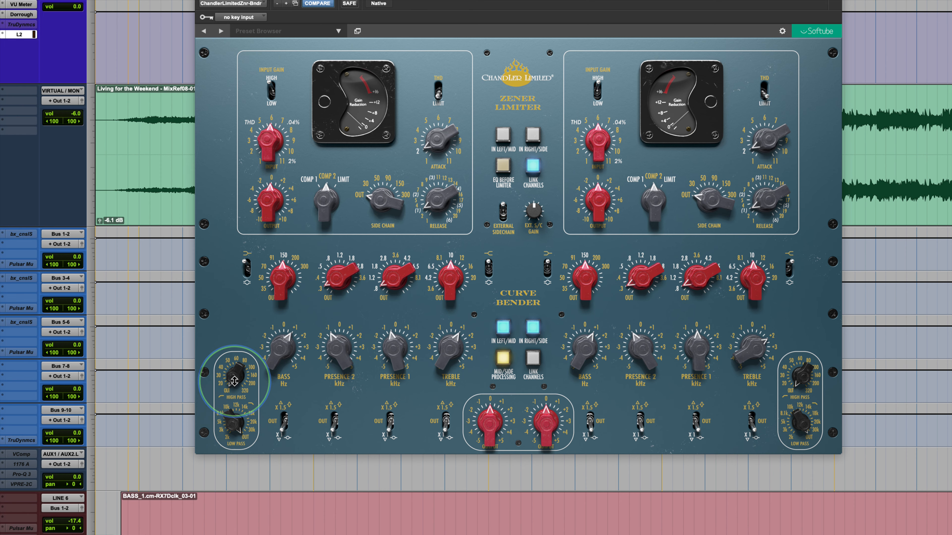
Set the mid channel's high-pass filter to 20 Hz and its low-pass filter to 30 kHz.
scroll(230, 383, up, 1)
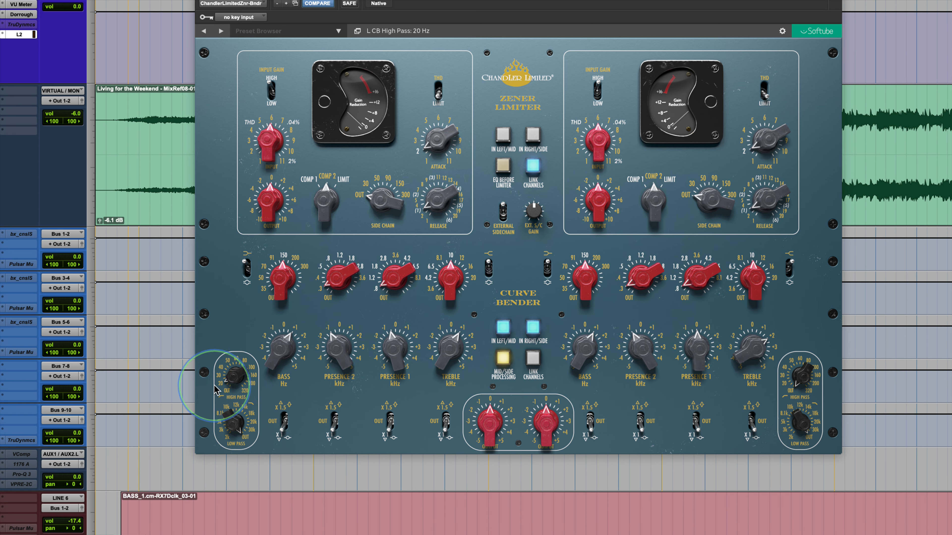
scroll(230, 425, down, 1)
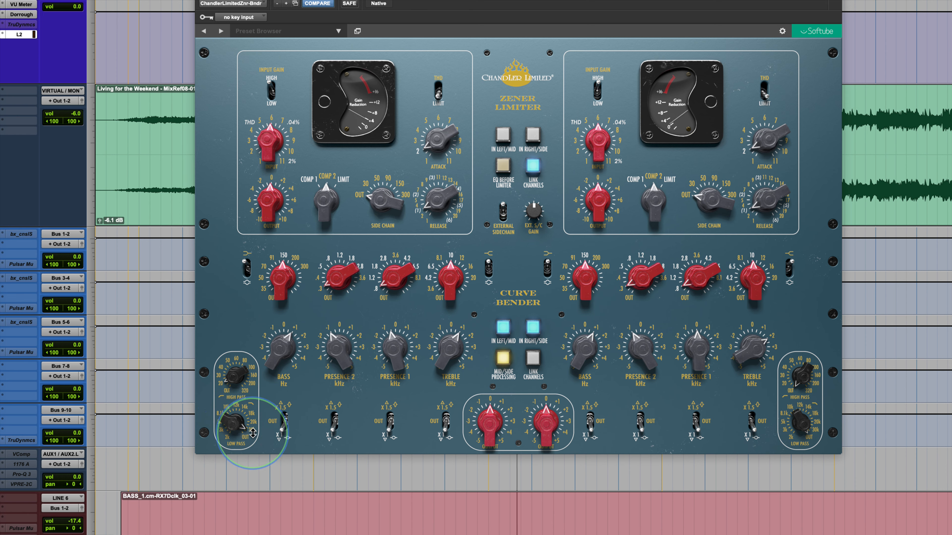
mouse_move(232, 379)
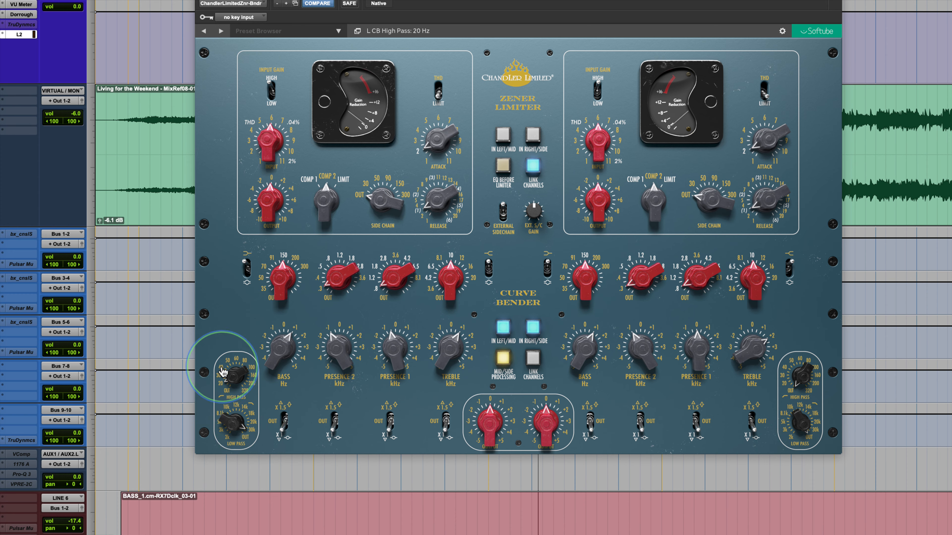
mouse_move(228, 425)
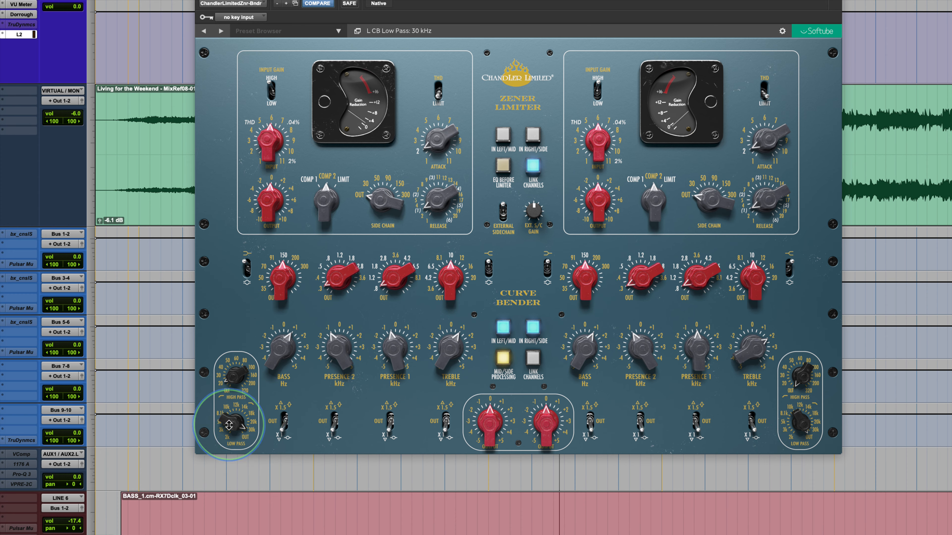
Try different cutoffs on the mid channel's high-pass filter and lower its low-pass cutoff while the mix plays.
drag(229, 425, 228, 431)
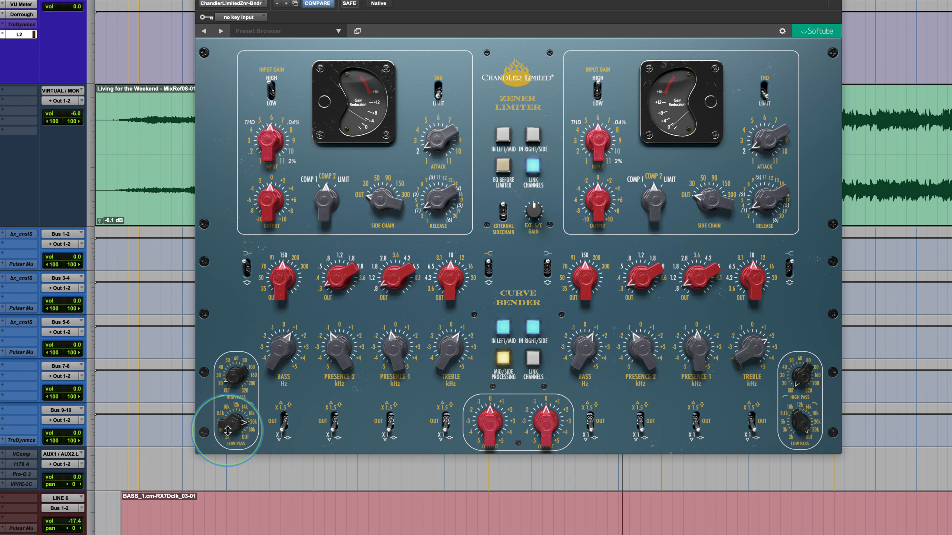
mouse_move(231, 375)
mouse_down()
mouse_move(231, 366)
mouse_move(230, 391)
mouse_up()
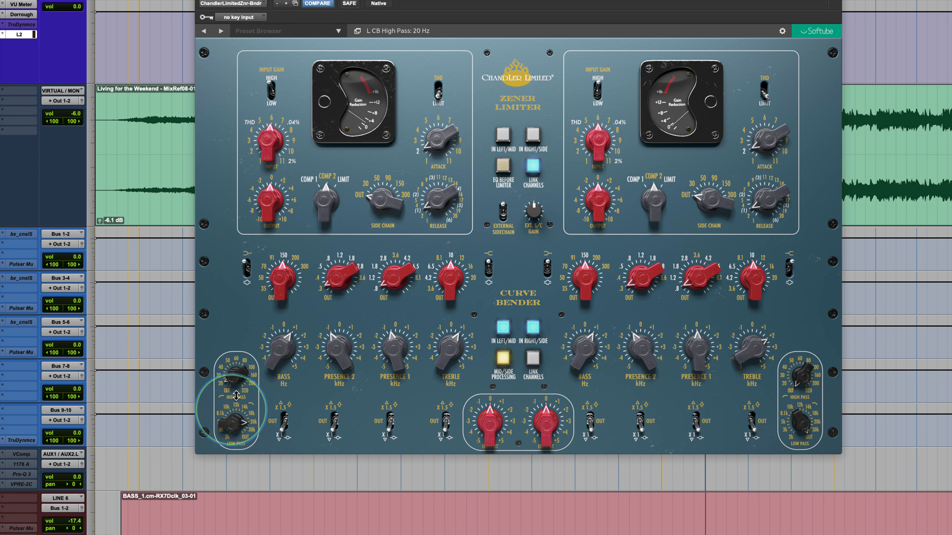
mouse_move(232, 426)
mouse_down()
mouse_move(235, 412)
mouse_move(227, 426)
mouse_up()
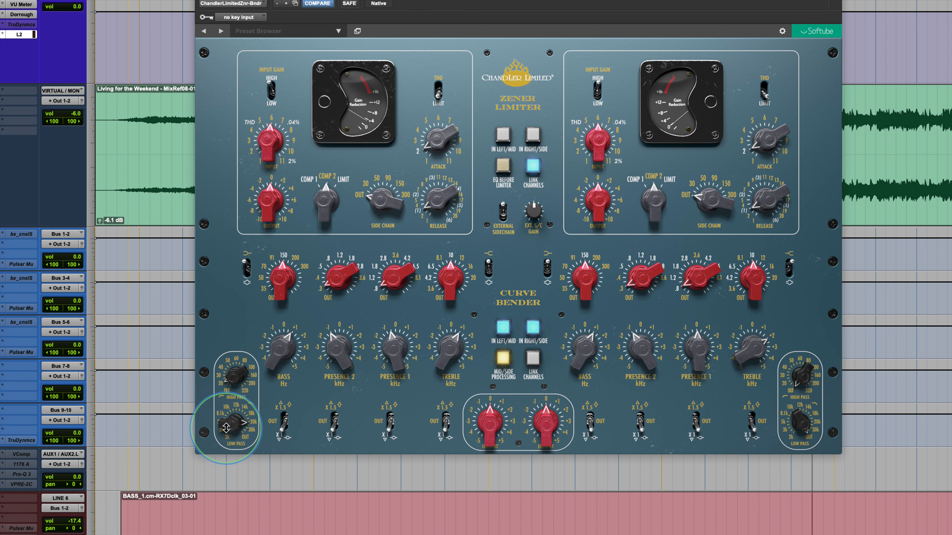
mouse_move(226, 428)
mouse_down()
mouse_move(229, 368)
mouse_move(225, 440)
mouse_up()
drag(237, 378, 237, 364)
Compare the EQ by switching both Curve Bender channels out and in, and the whole plug-in by bypassing and re-enabling it.
click(503, 327)
click(532, 329)
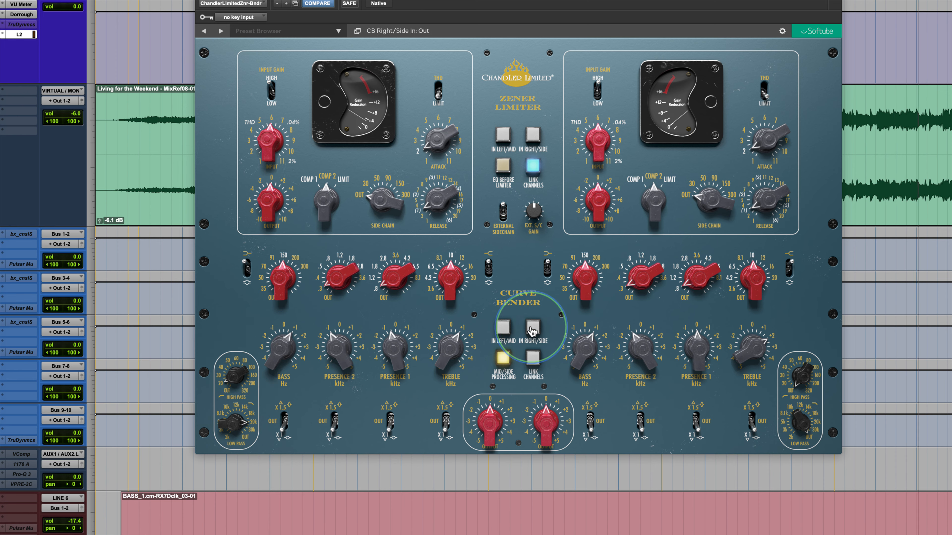
click(532, 328)
click(503, 327)
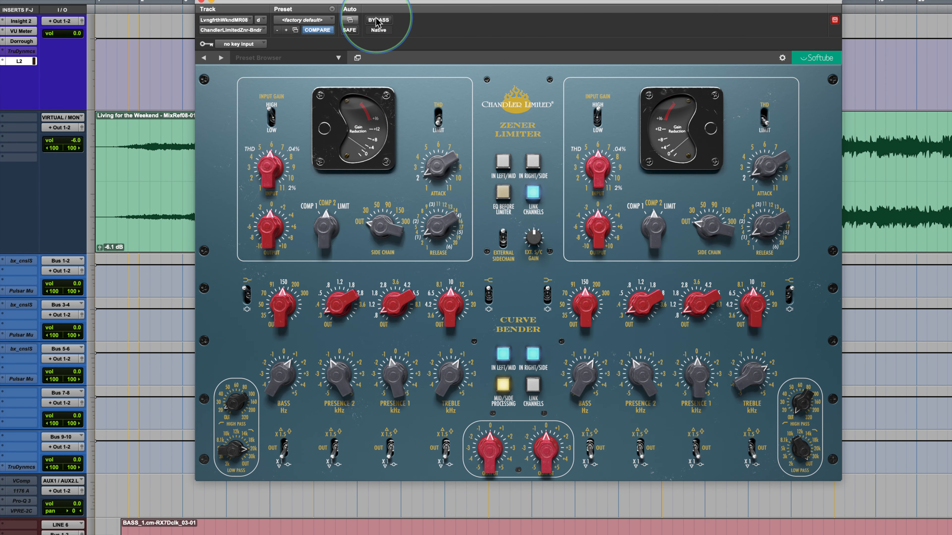
click(379, 21)
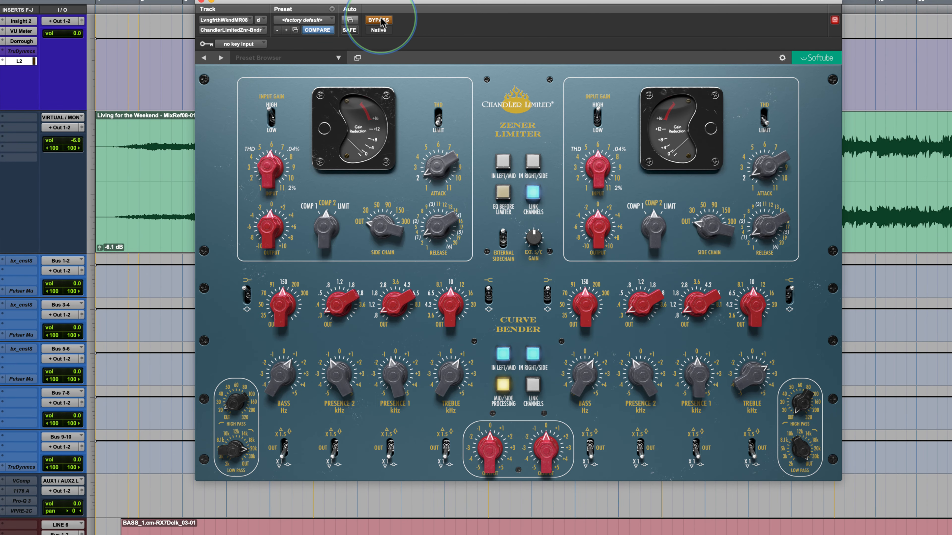
click(379, 21)
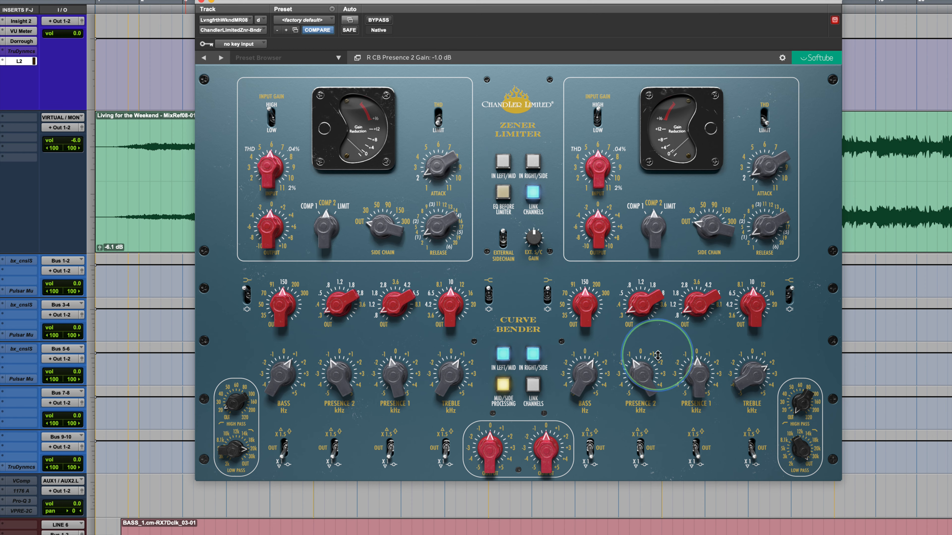
Place the EQ before the limiter, engage both Zener Limiter channels and switch the input gain to Low.
click(502, 193)
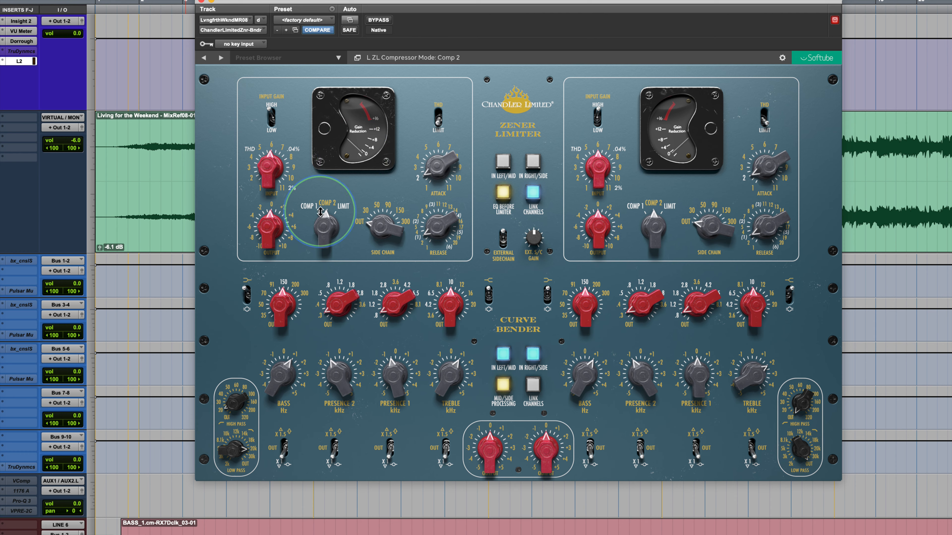
click(502, 161)
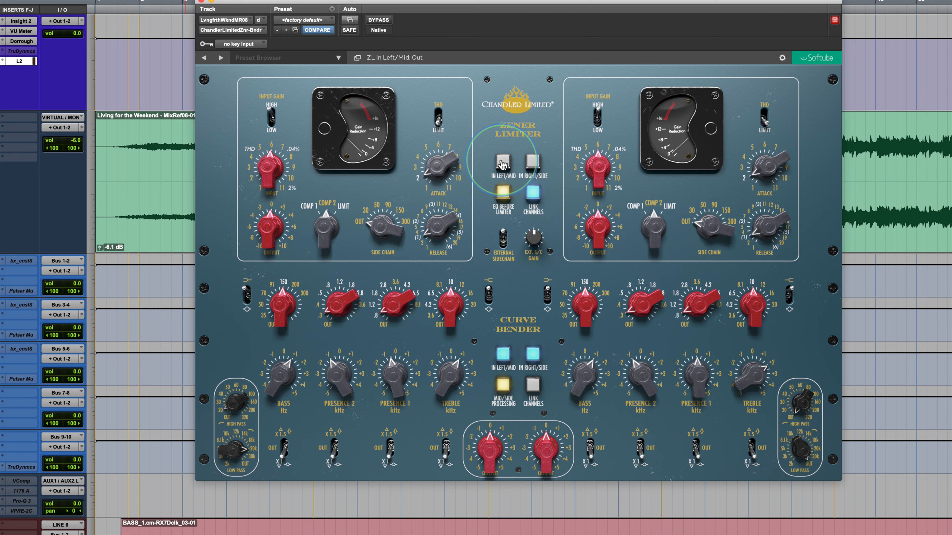
click(269, 126)
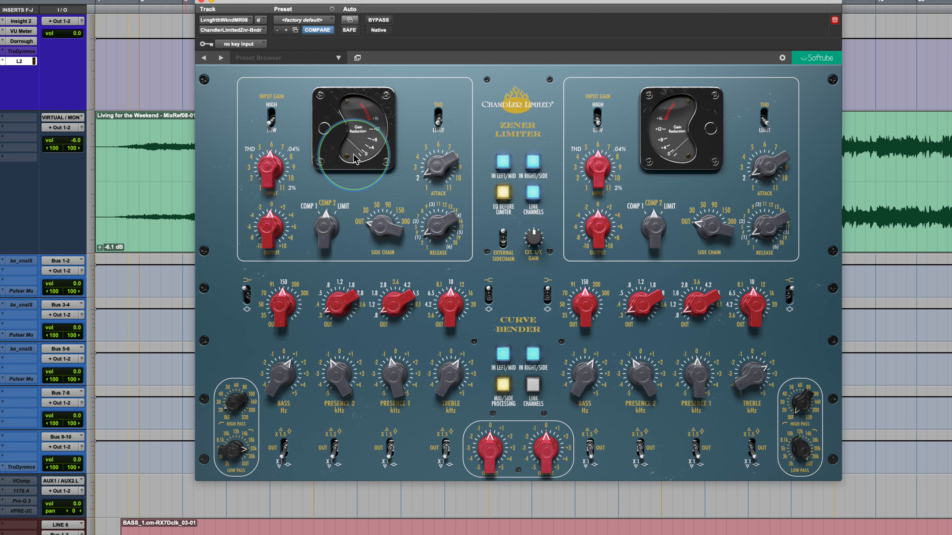
Switch the limiter to Comp 1 mode with +10 dB output, and compare it out and in.
mouse_move(275, 167)
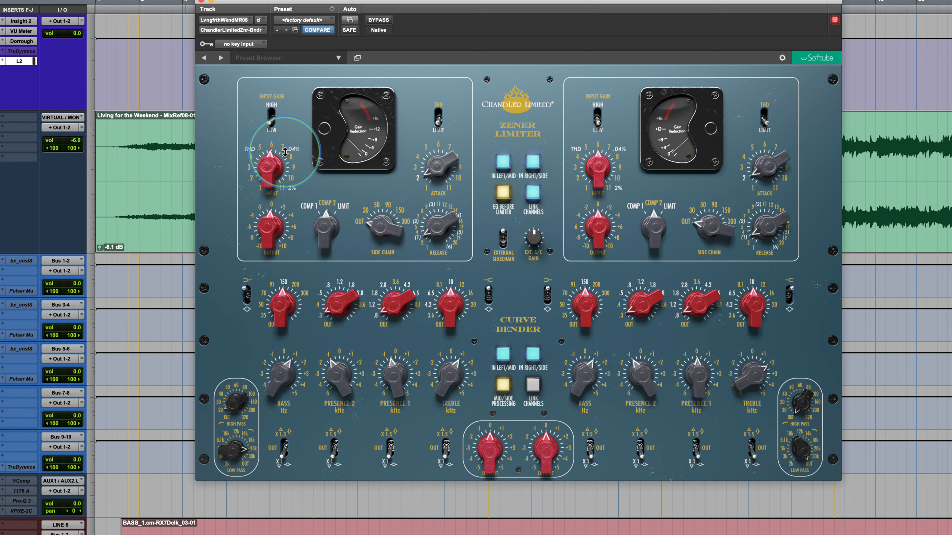
drag(321, 227, 319, 251)
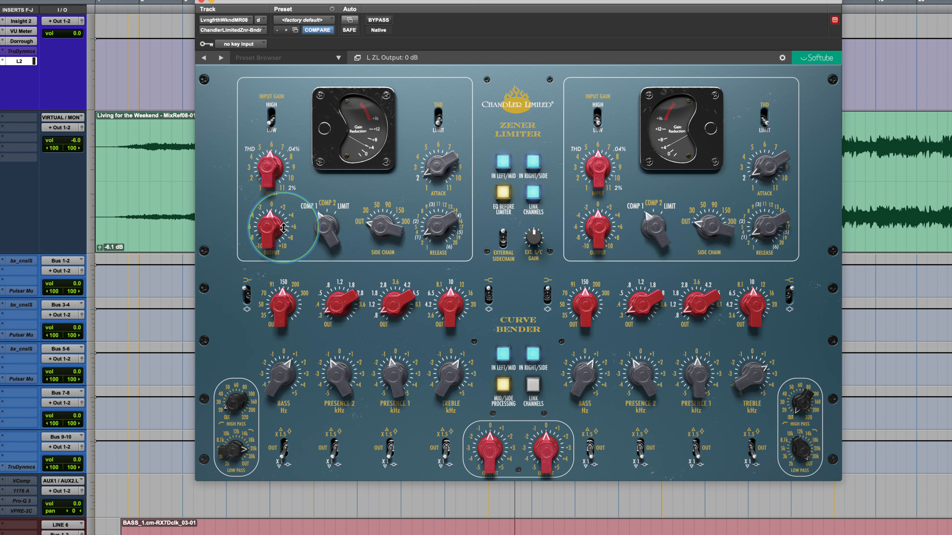
drag(270, 228, 264, 165)
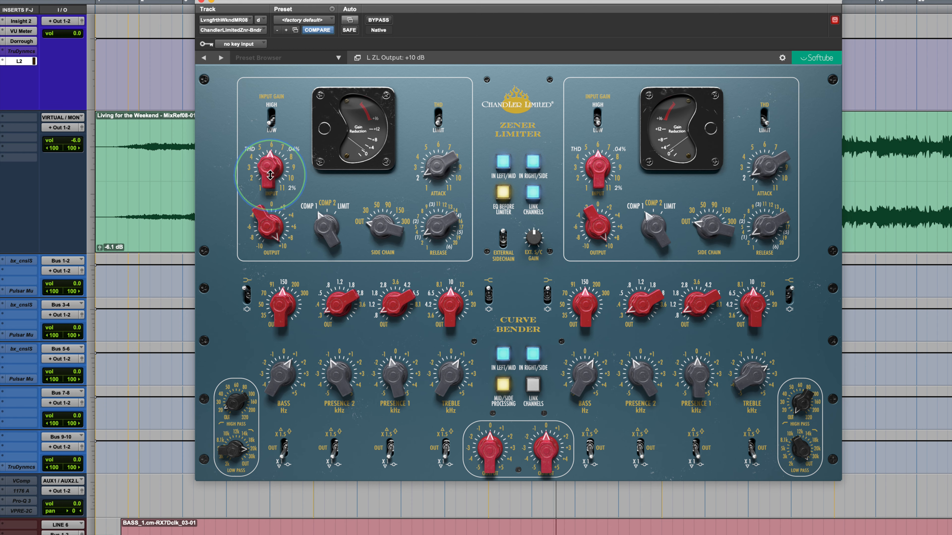
click(503, 163)
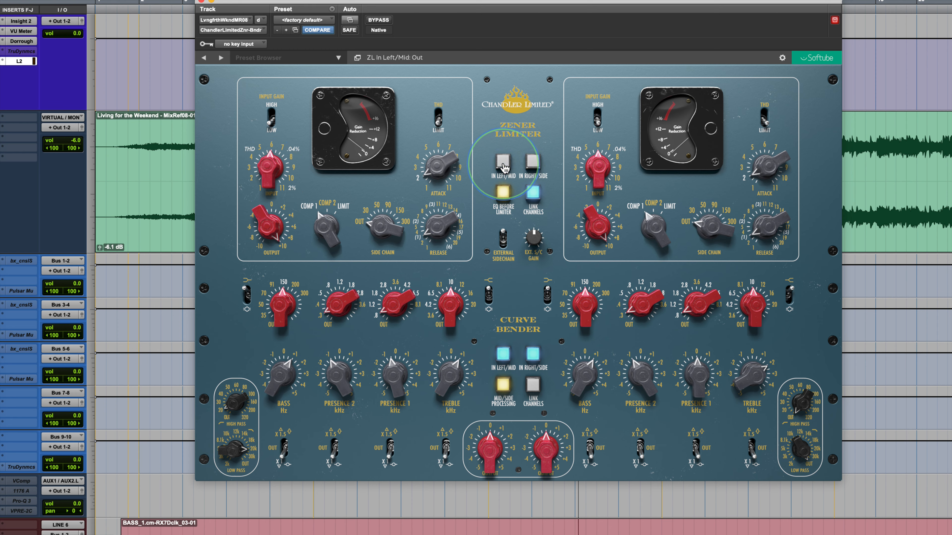
click(503, 163)
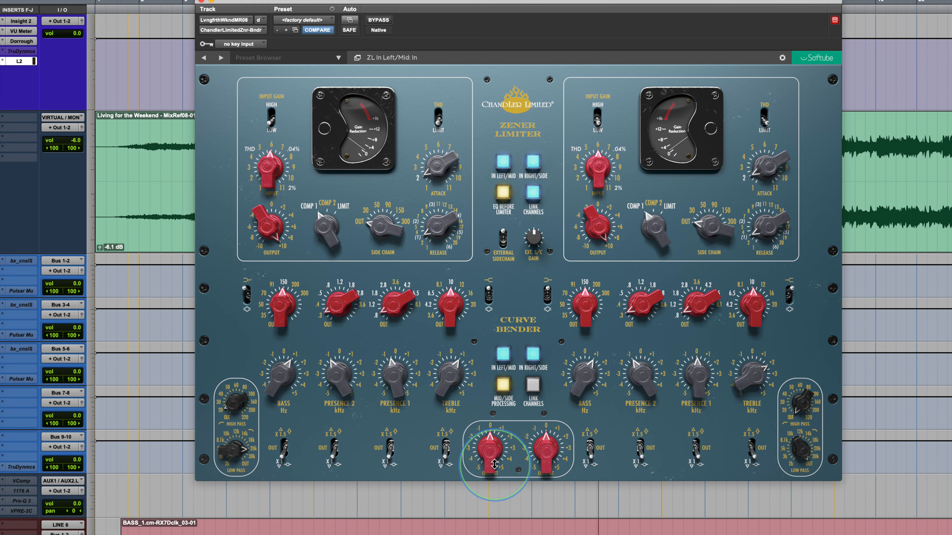
Raise the mid and side Curve Bender outputs to 3.0 dB, comparing the level against the bypassed plug-in.
drag(493, 452, 494, 448)
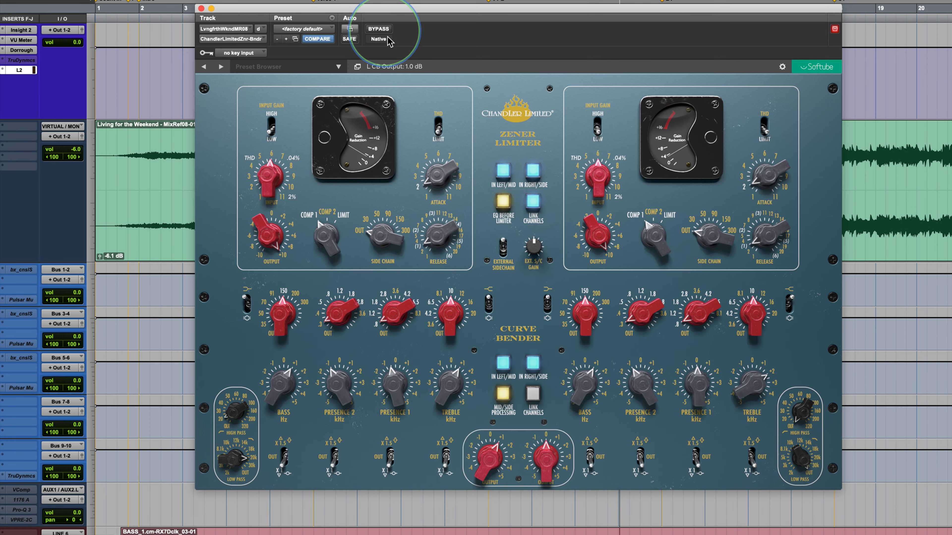
click(380, 20)
click(379, 30)
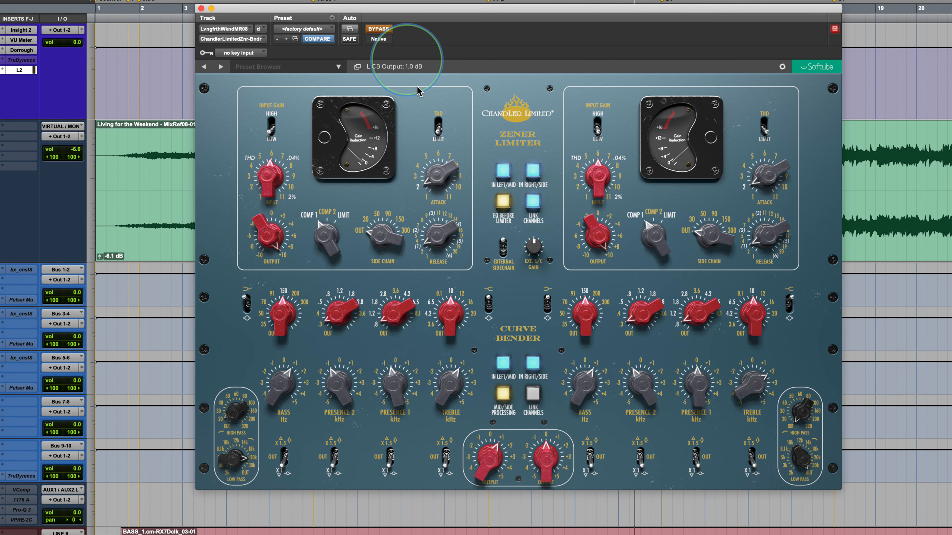
click(486, 453)
drag(485, 453, 484, 436)
drag(546, 452, 550, 425)
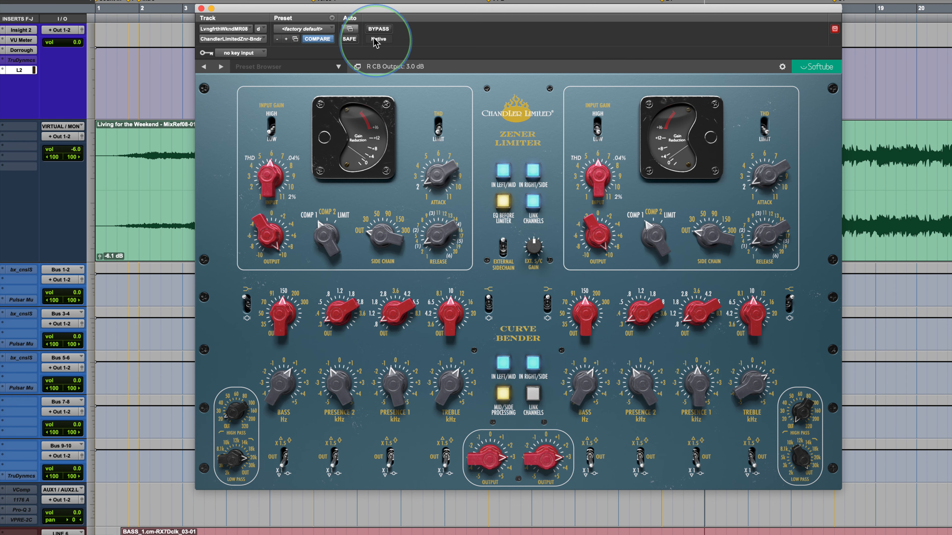
click(377, 28)
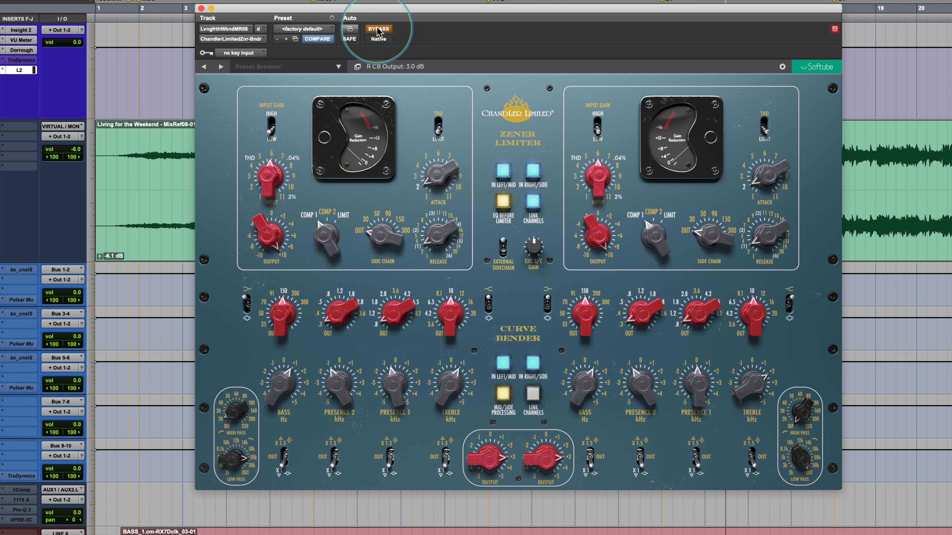
click(377, 29)
Set the limiter input to 5.5 and both Curve Bender outputs to 4.0 dB, checking against the bypassed signal.
click(502, 452)
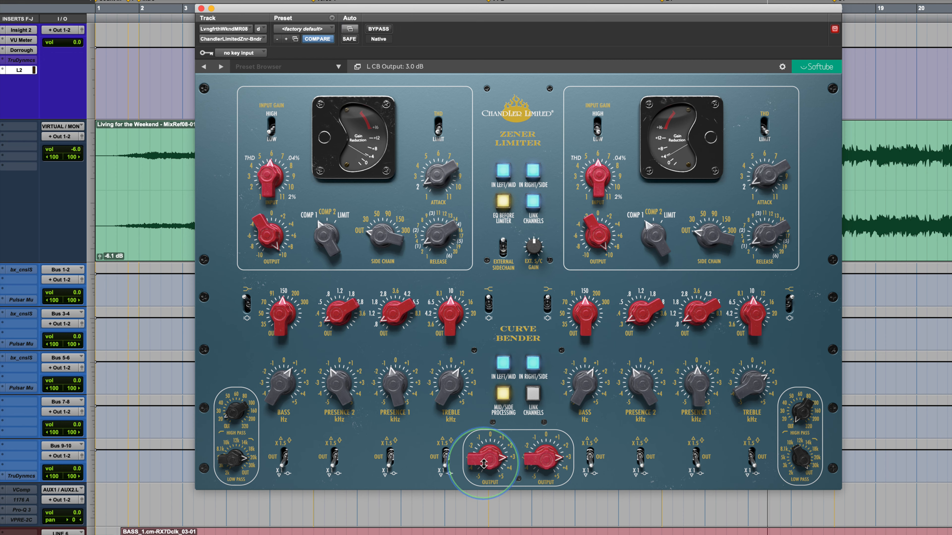
drag(268, 179, 268, 184)
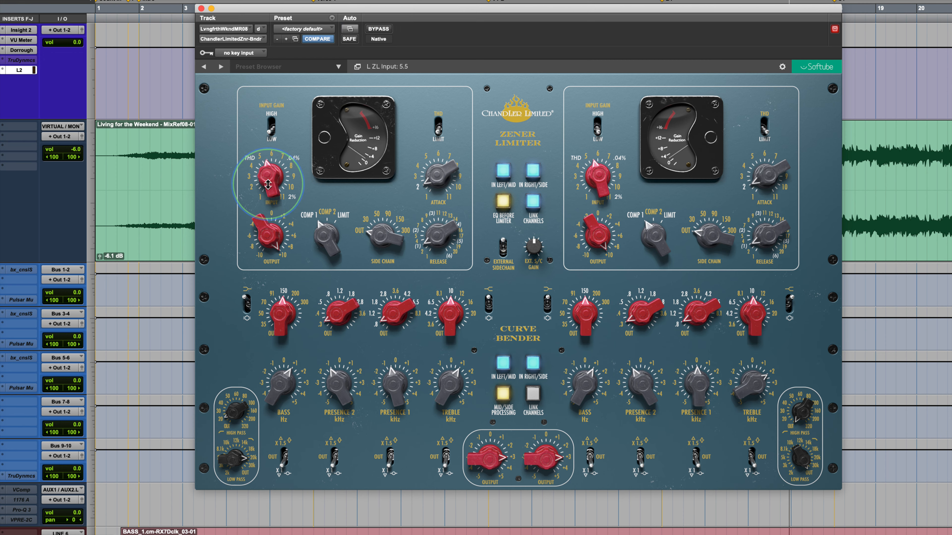
drag(482, 458, 536, 452)
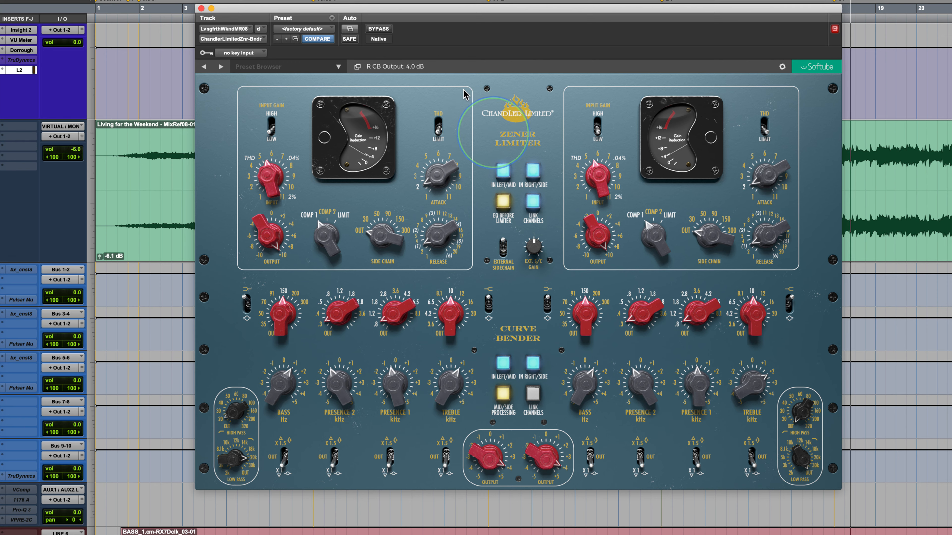
click(379, 29)
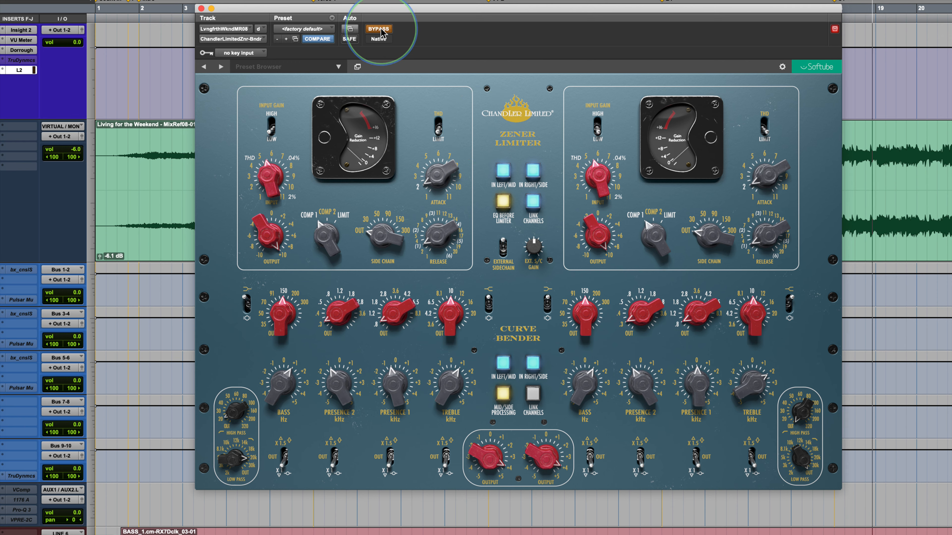
click(379, 29)
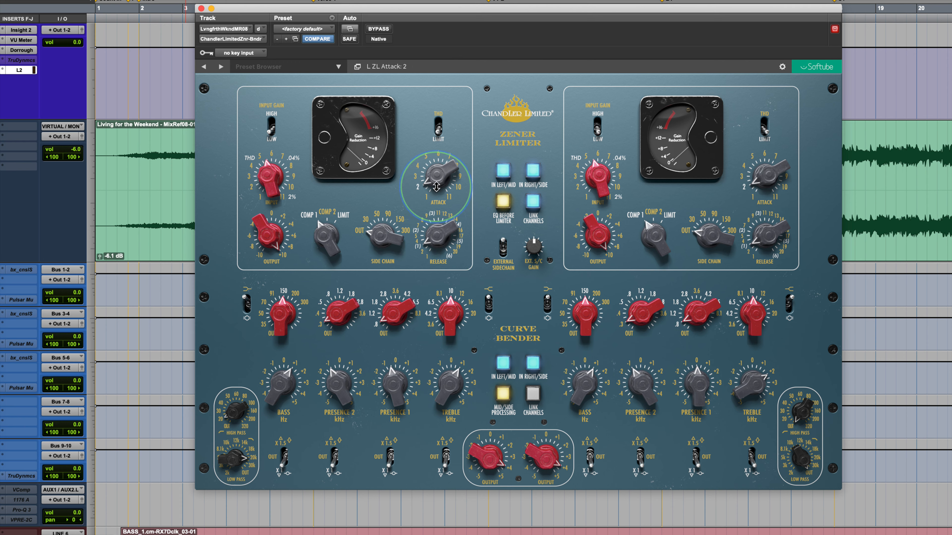
Set the linked Zener Limiter's attack to 7.
drag(437, 183, 437, 168)
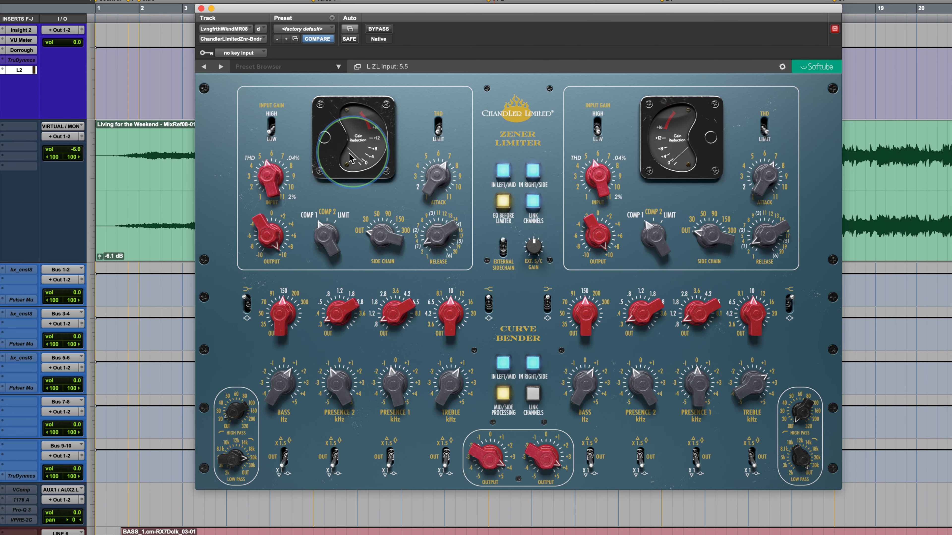
click(246, 256)
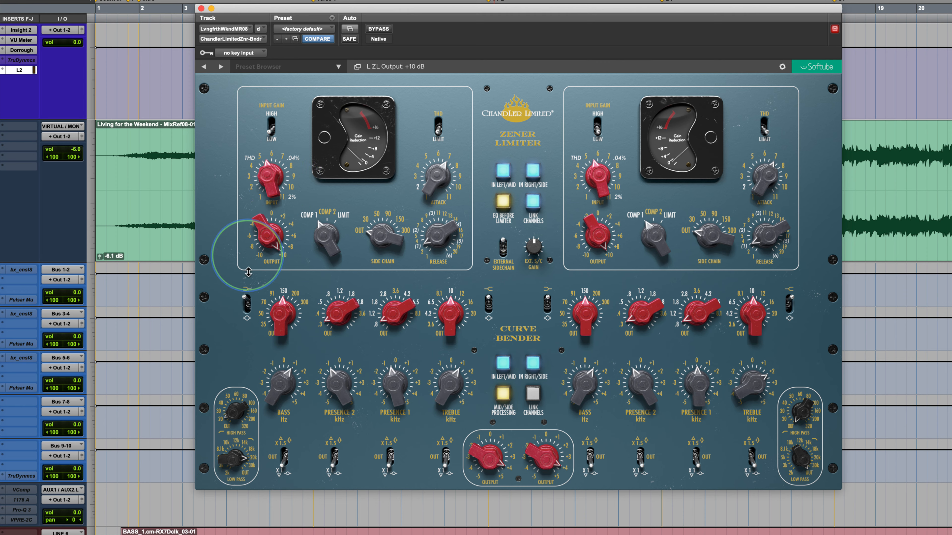
Reset both Curve Bender outputs and the limiter output to 0 dB, and switch the limiter's input gain to High.
click(525, 473)
drag(487, 460, 485, 484)
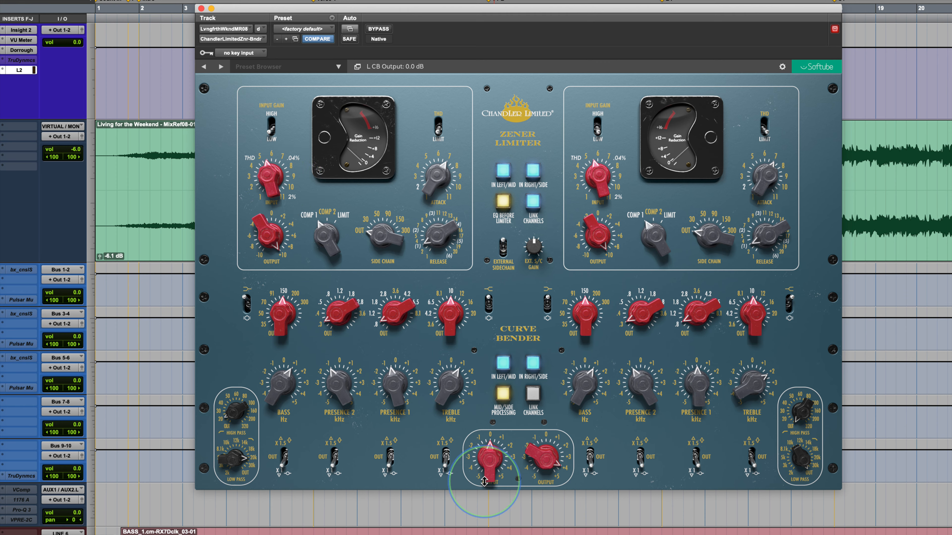
alt+click(546, 461)
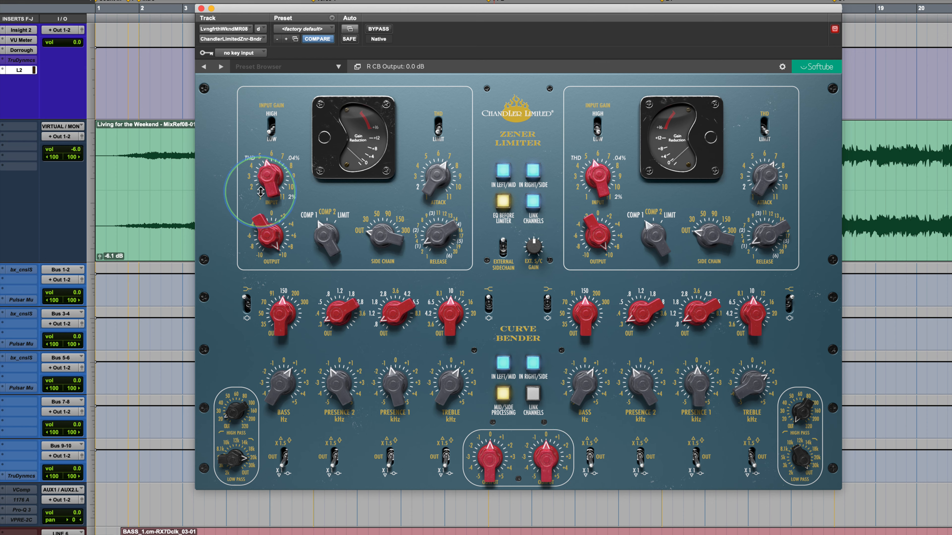
alt+click(265, 237)
click(271, 127)
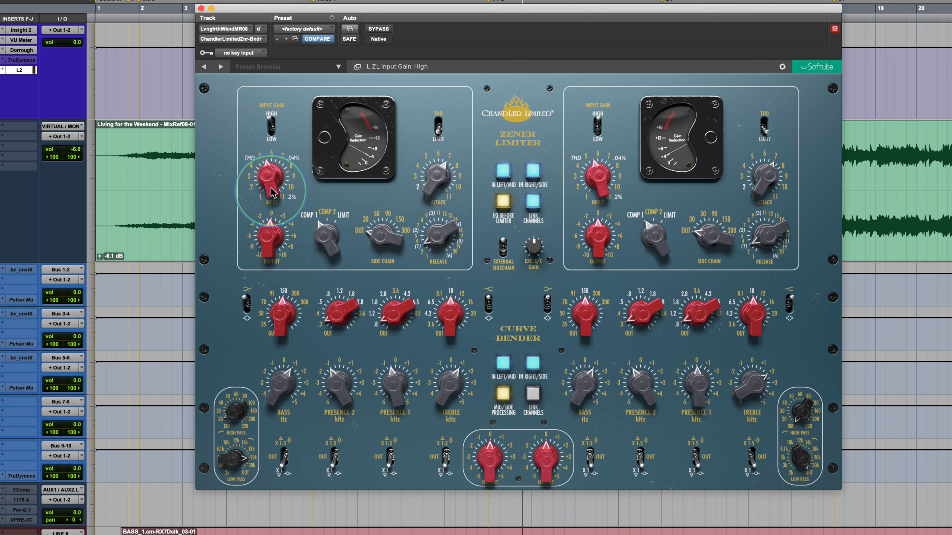
Lower the limiter input slightly and make up the level with +10 dB limiter output and raised mid and side Curve Bender outputs.
drag(269, 183, 270, 189)
drag(267, 244, 271, 156)
drag(490, 455, 491, 439)
drag(546, 452, 547, 436)
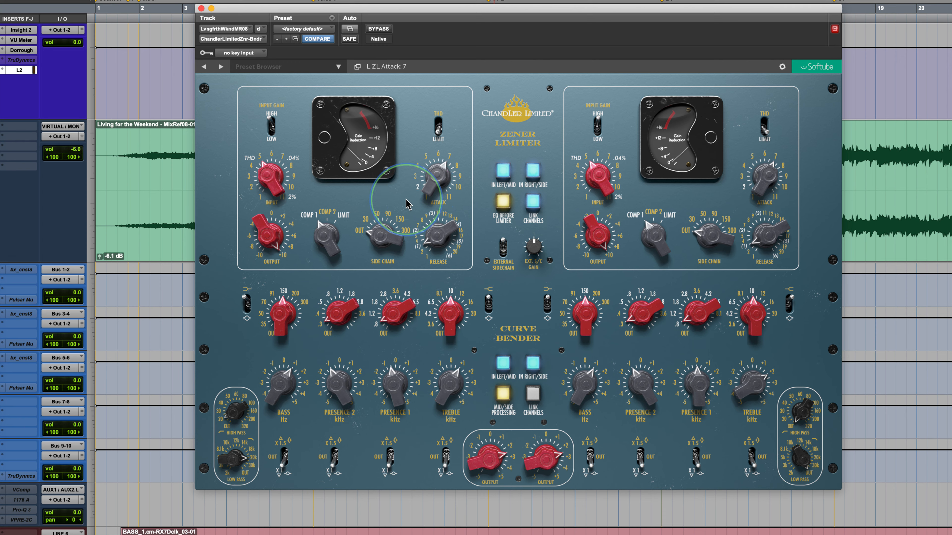
Set the limiter's side-chain filter to 50 Hz.
drag(389, 222, 378, 180)
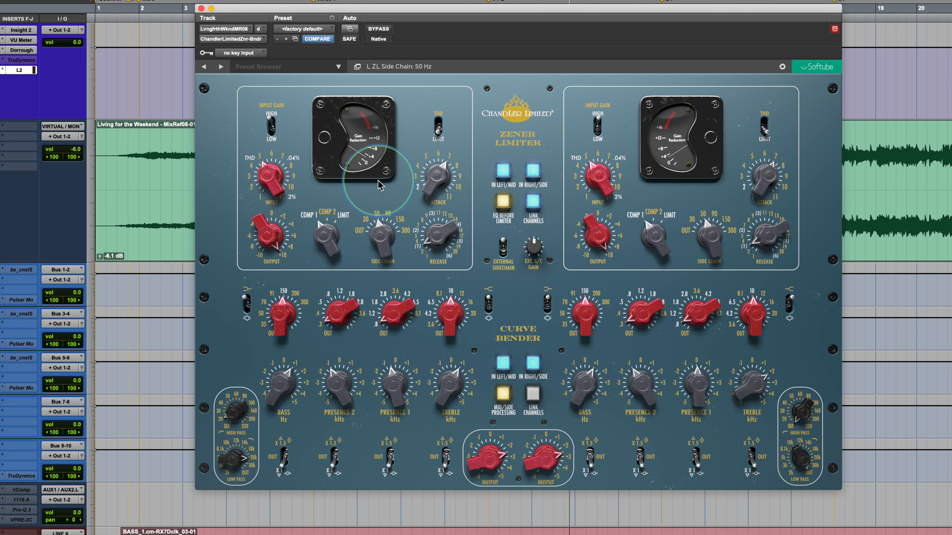
Set the linked Zener Limiter's side-chain filter to 90 Hz and its release to 7.
drag(378, 179, 379, 173)
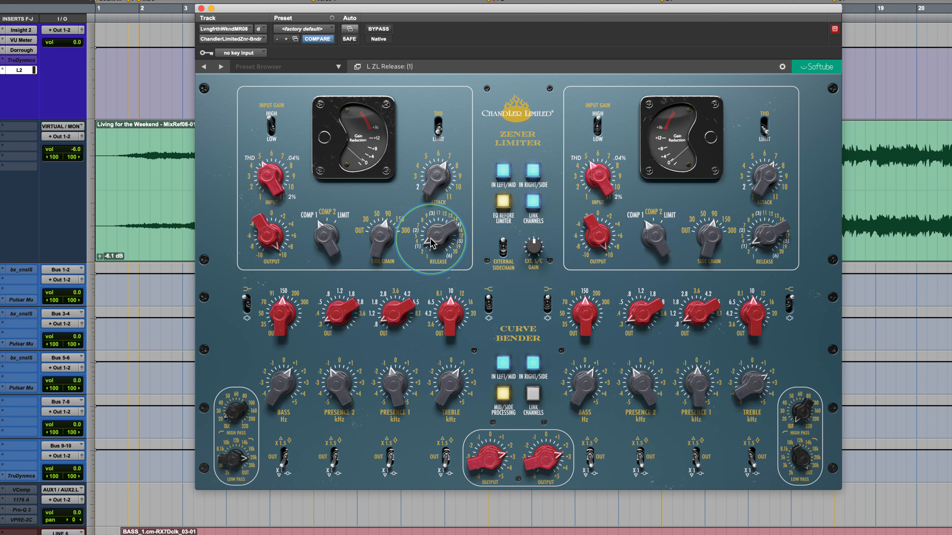
drag(432, 243, 426, 218)
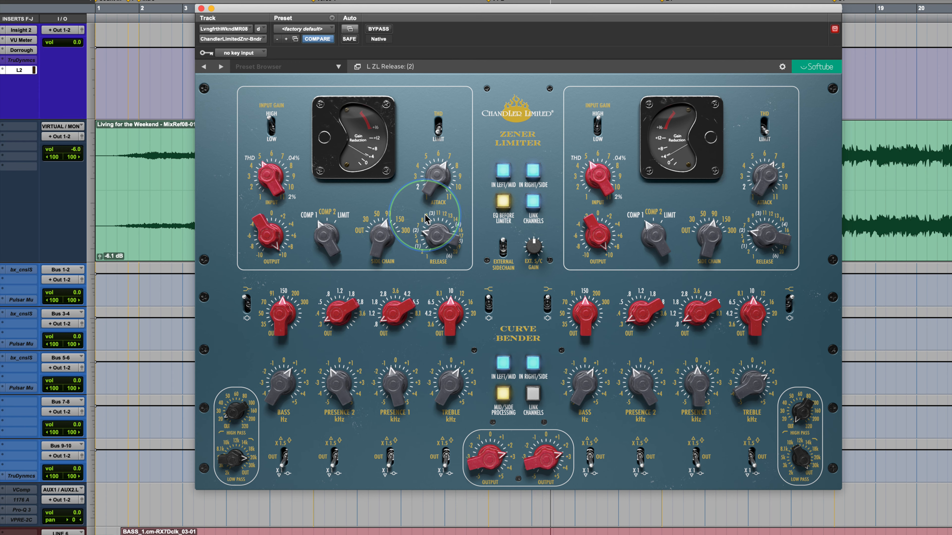
drag(427, 218, 427, 240)
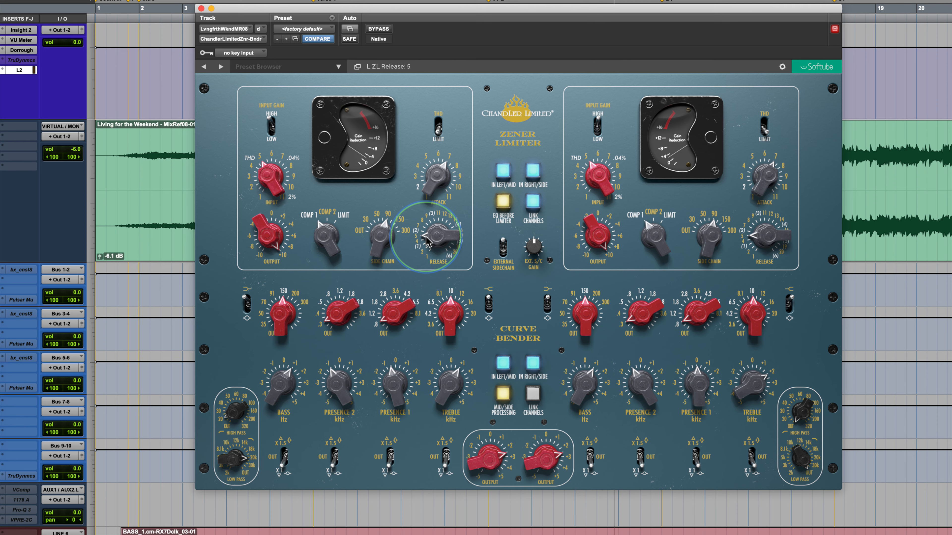
mouse_move(426, 237)
mouse_down()
mouse_move(436, 219)
mouse_move(431, 243)
mouse_up()
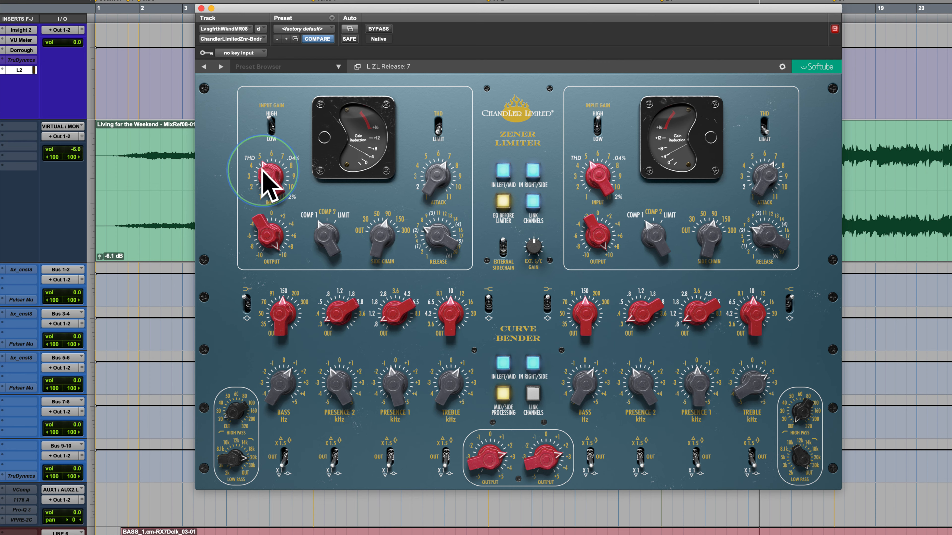
drag(268, 180, 264, 177)
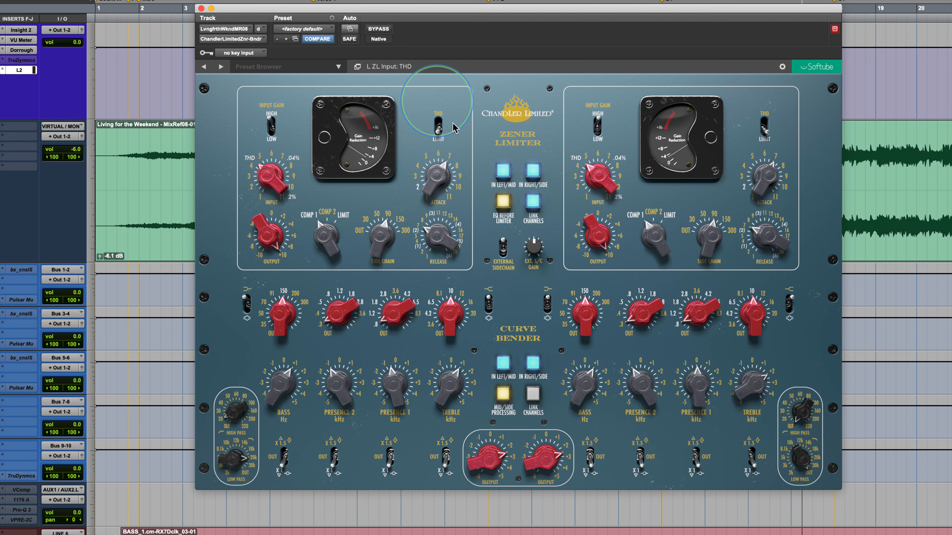
Toggle the plug-in's bypass to compare the processed mix with the unprocessed signal.
click(386, 33)
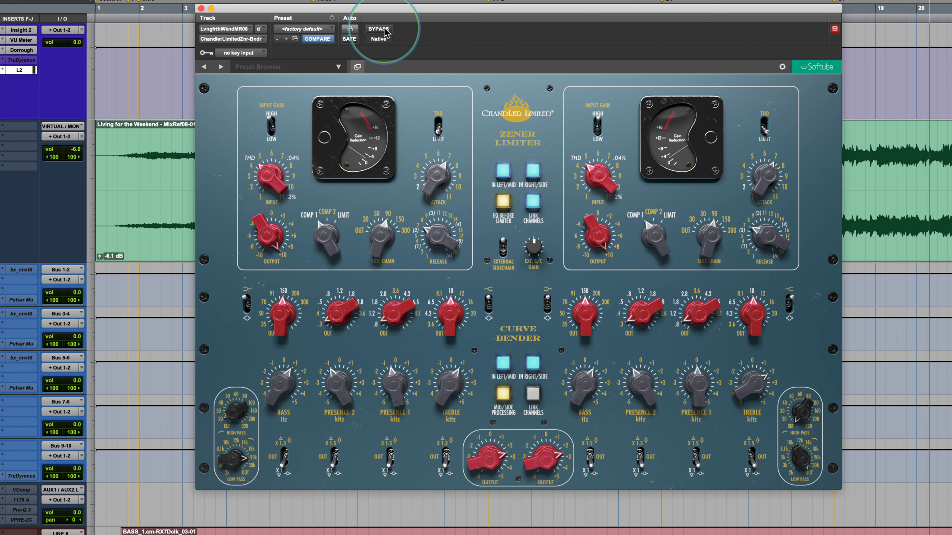
click(378, 28)
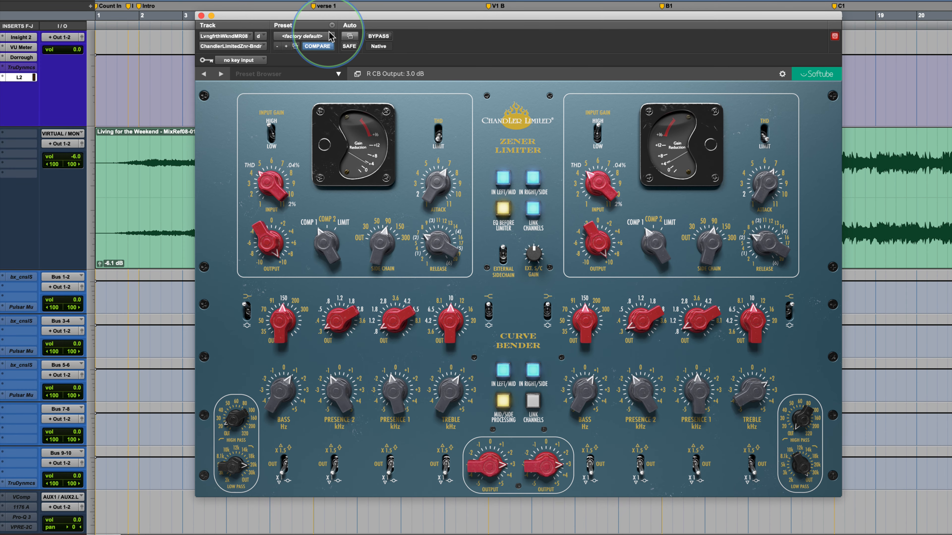
click(386, 40)
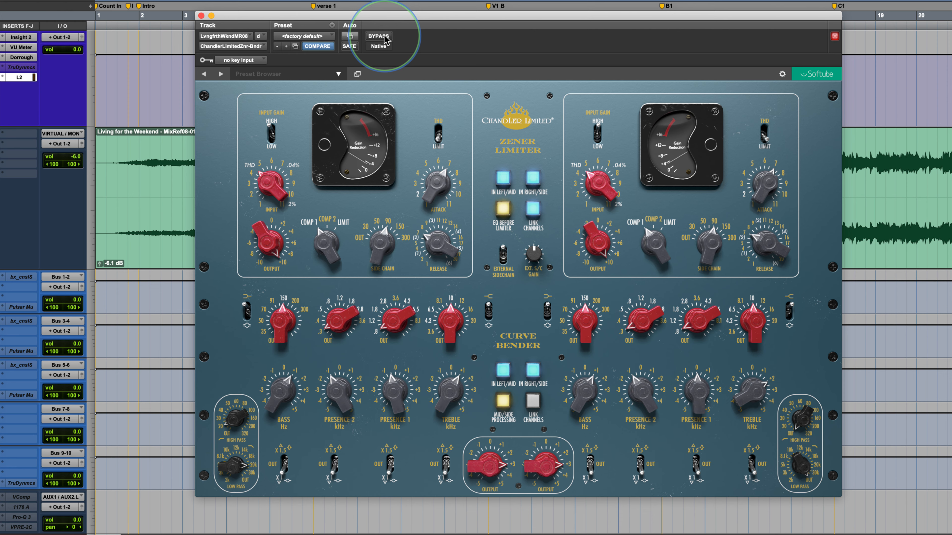
Audition the linked Zener Limiter's Comp 2 mode against Comp 1, finishing on Comp 2.
click(348, 240)
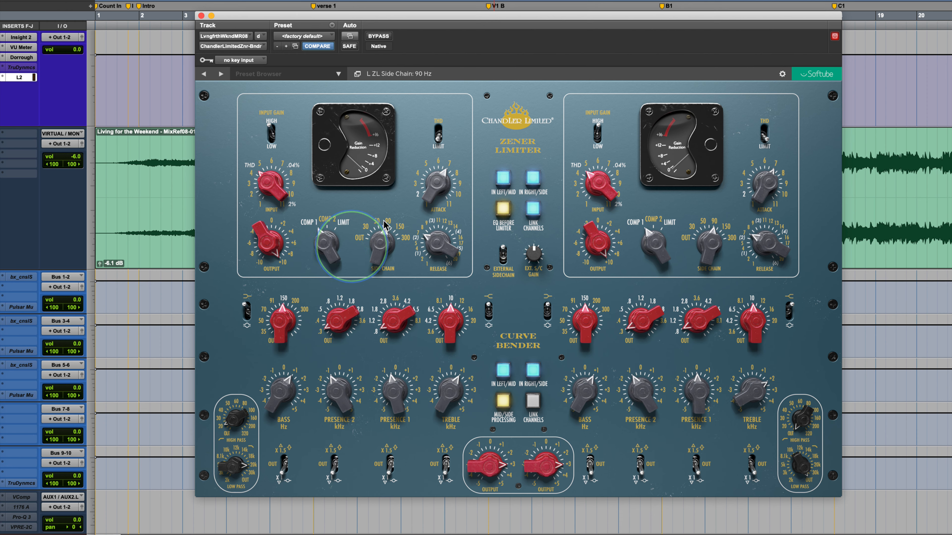
drag(323, 246, 321, 213)
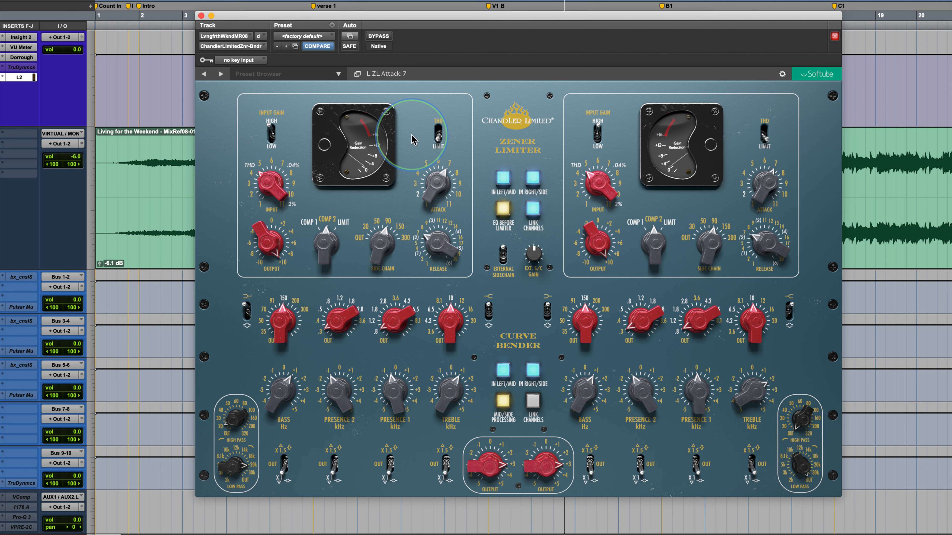
click(384, 38)
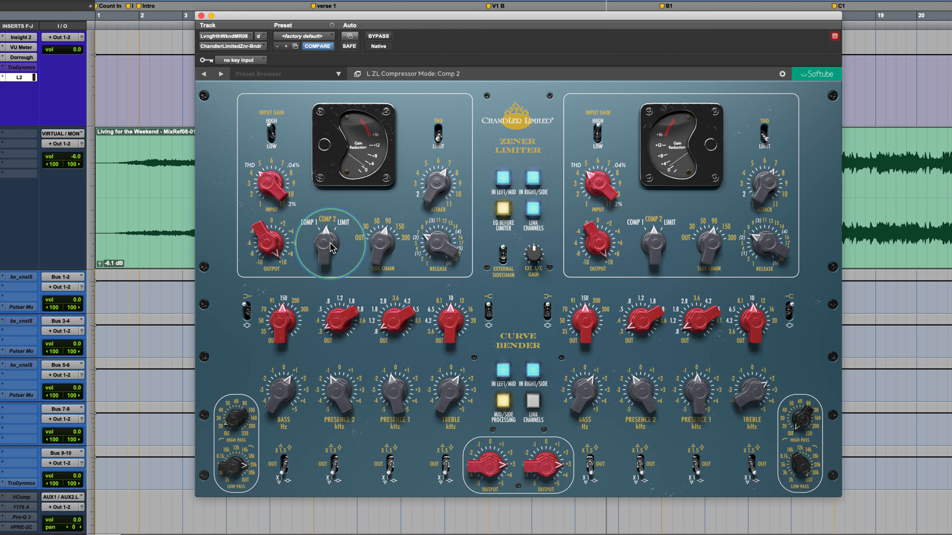
drag(322, 261, 320, 281)
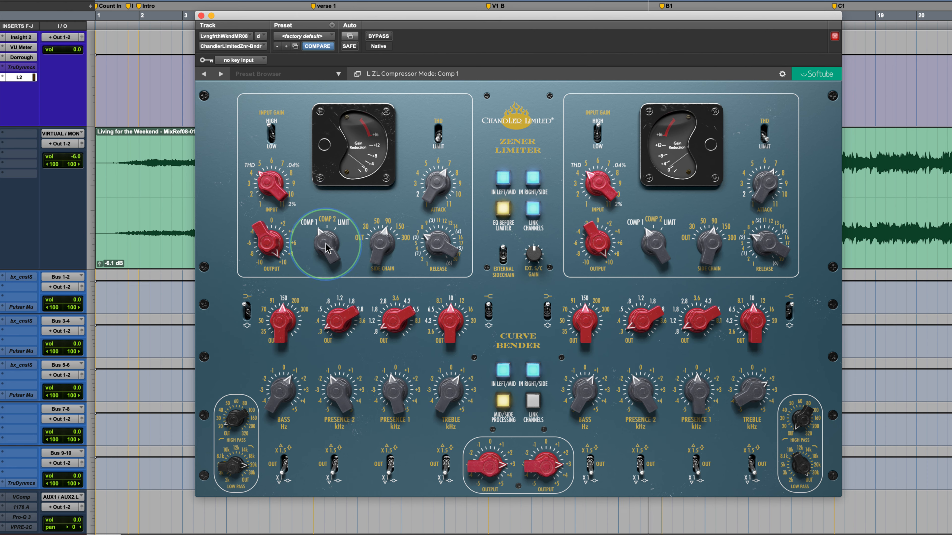
drag(326, 248, 324, 217)
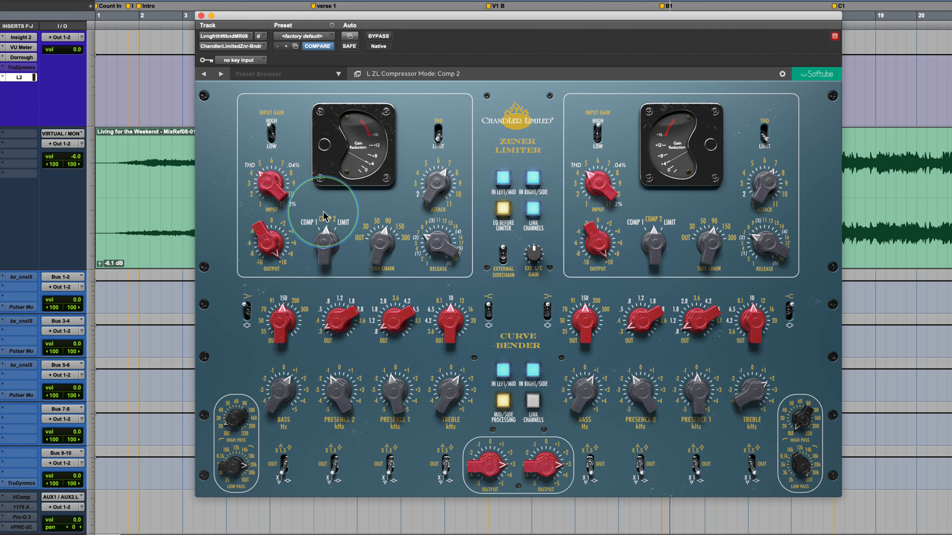
Switch the linked Zener Limiter to Limit mode and lower both Curve Bender outputs to 1.5 dB.
drag(326, 250, 326, 201)
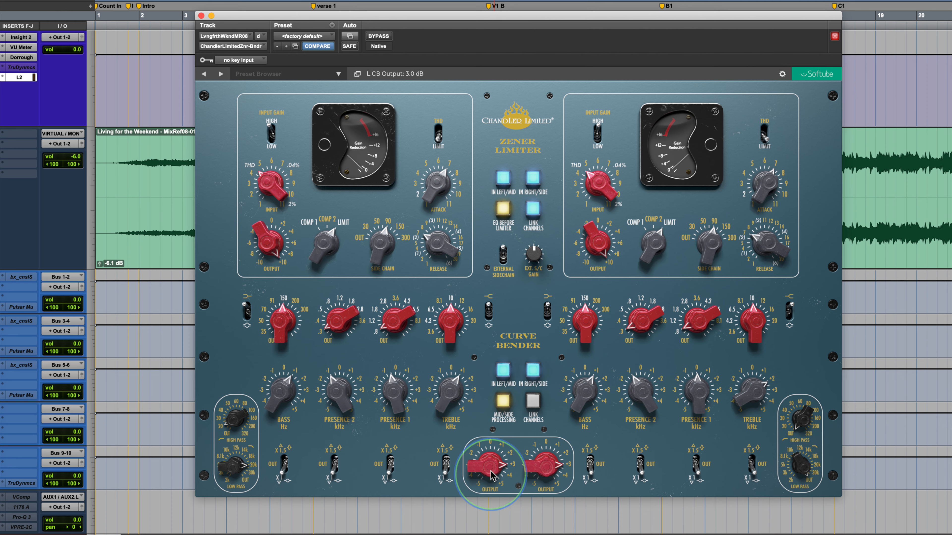
drag(487, 470, 545, 473)
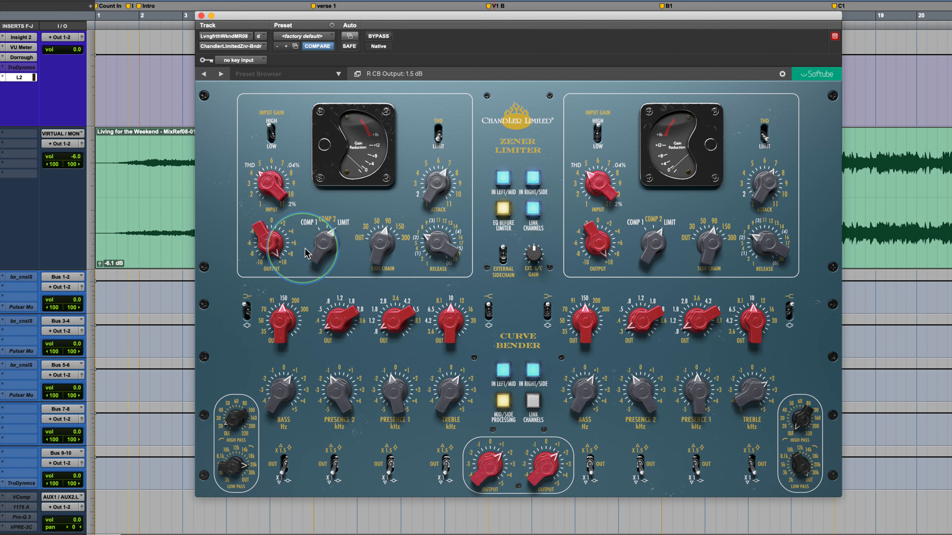